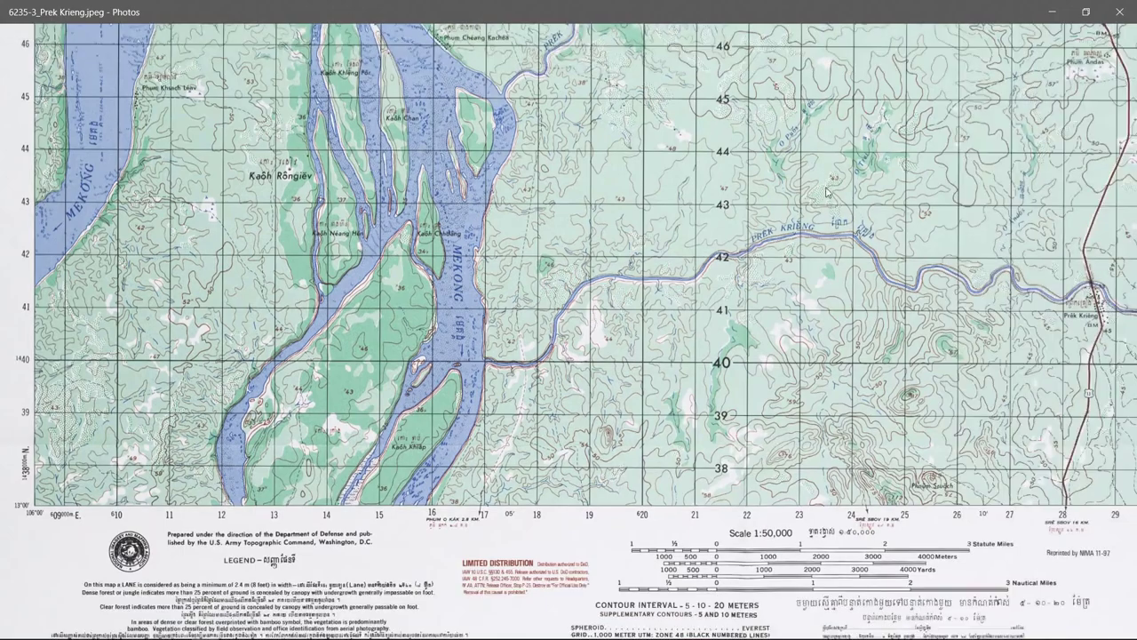
Examine the scanned Prek Krieng map from its lower margin up to the title, sheet number and upper grid labels.
{"action": "scroll", "coordinate": [693, 236], "scroll_direction": "down", "scroll_amount": 2}
{"action": "scroll", "coordinate": [651, 177], "scroll_direction": "up", "scroll_amount": 8}
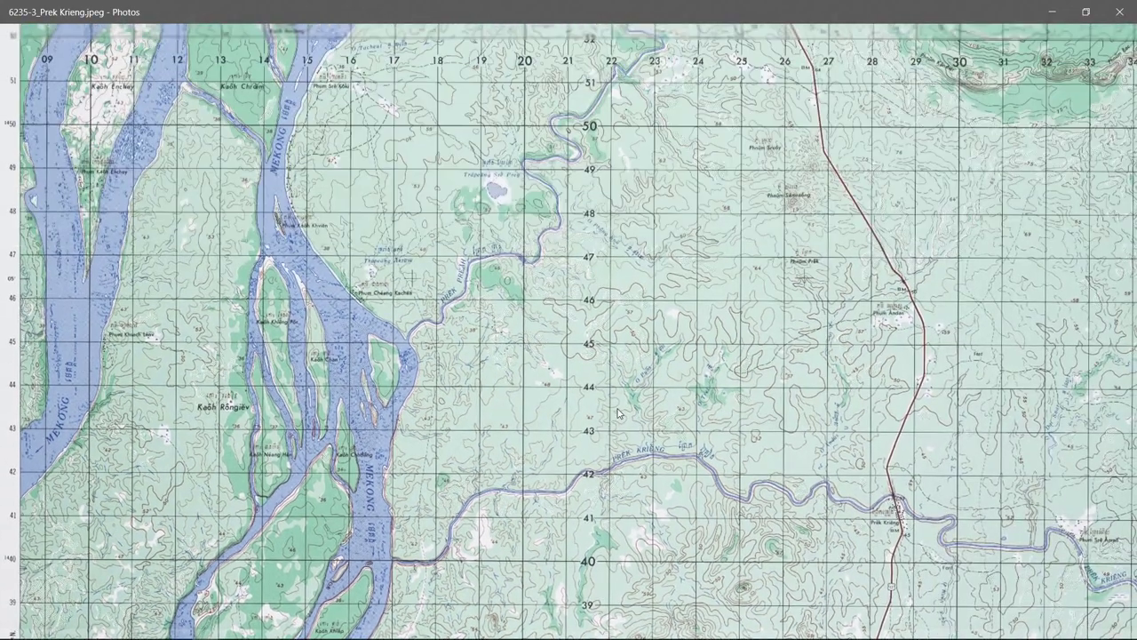
{"action": "scroll", "coordinate": [414, 194], "scroll_direction": "up", "scroll_amount": 6}
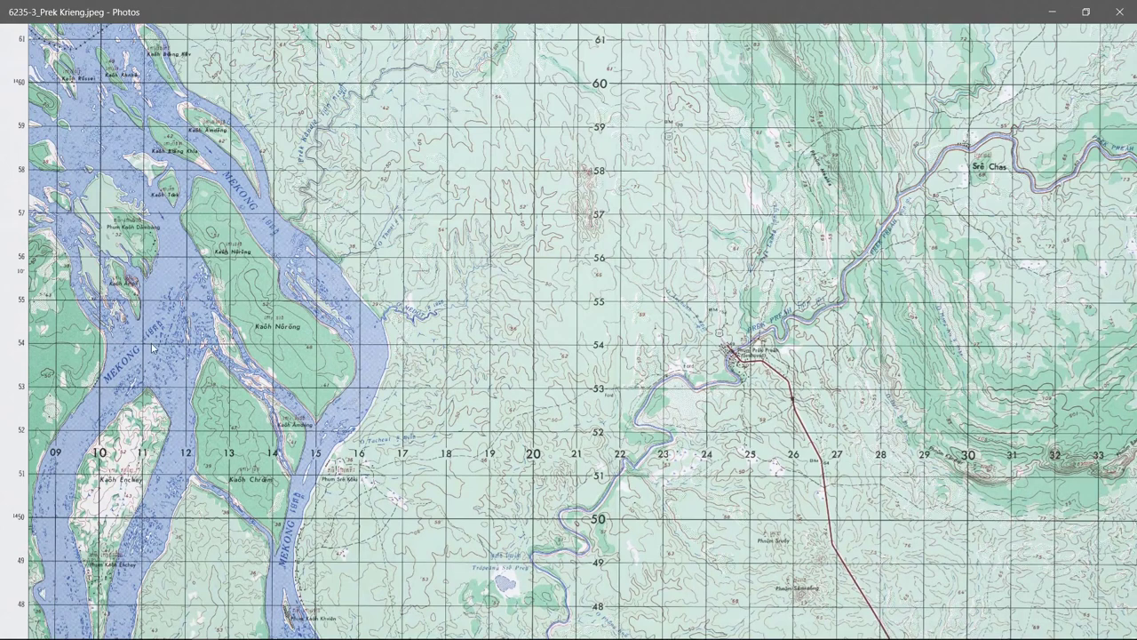
{"action": "scroll", "coordinate": [361, 196], "scroll_direction": "up", "scroll_amount": 1}
{"action": "scroll", "coordinate": [362, 199], "scroll_direction": "up", "scroll_amount": 4}
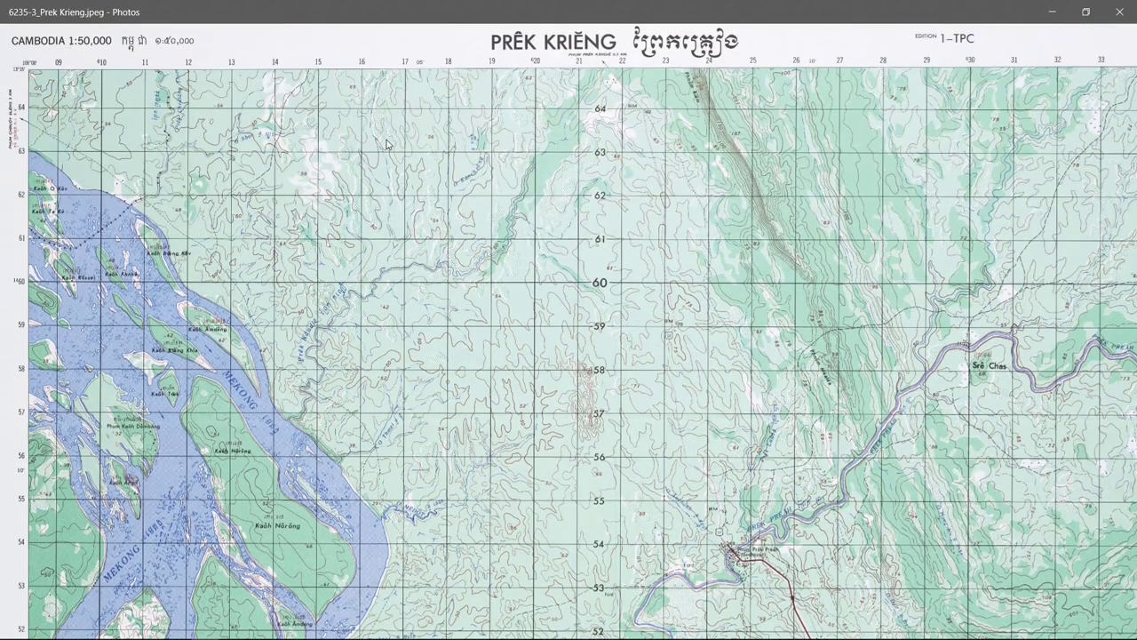
{"action": "left_click_drag", "start_coordinate": [1045, 184], "coordinate": [924, 191]}
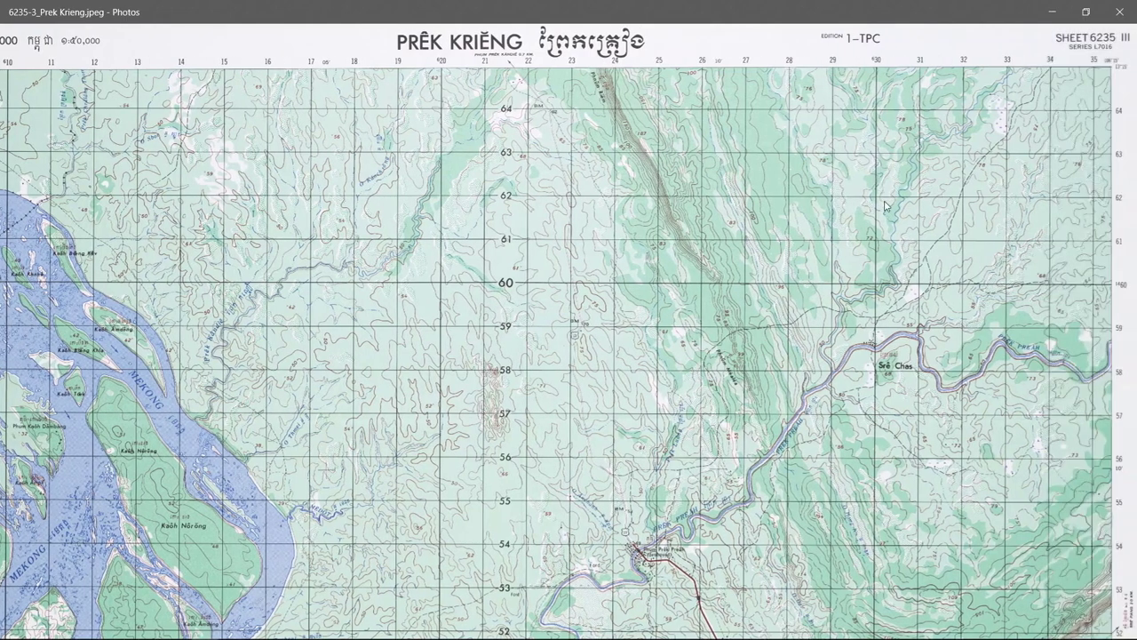
{"action": "scroll", "coordinate": [1009, 302], "scroll_direction": "down", "scroll_amount": 2}
{"action": "scroll", "coordinate": [1022, 321], "scroll_direction": "up", "scroll_amount": 2}
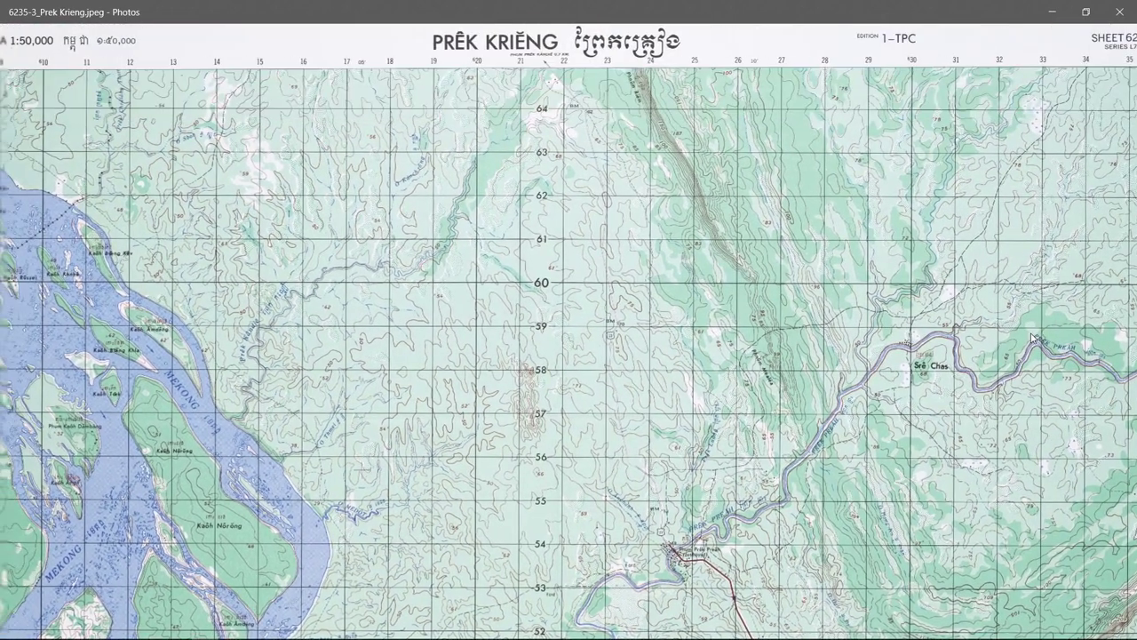
{"action": "scroll", "coordinate": [524, 241], "scroll_direction": "left", "scroll_amount": 2}
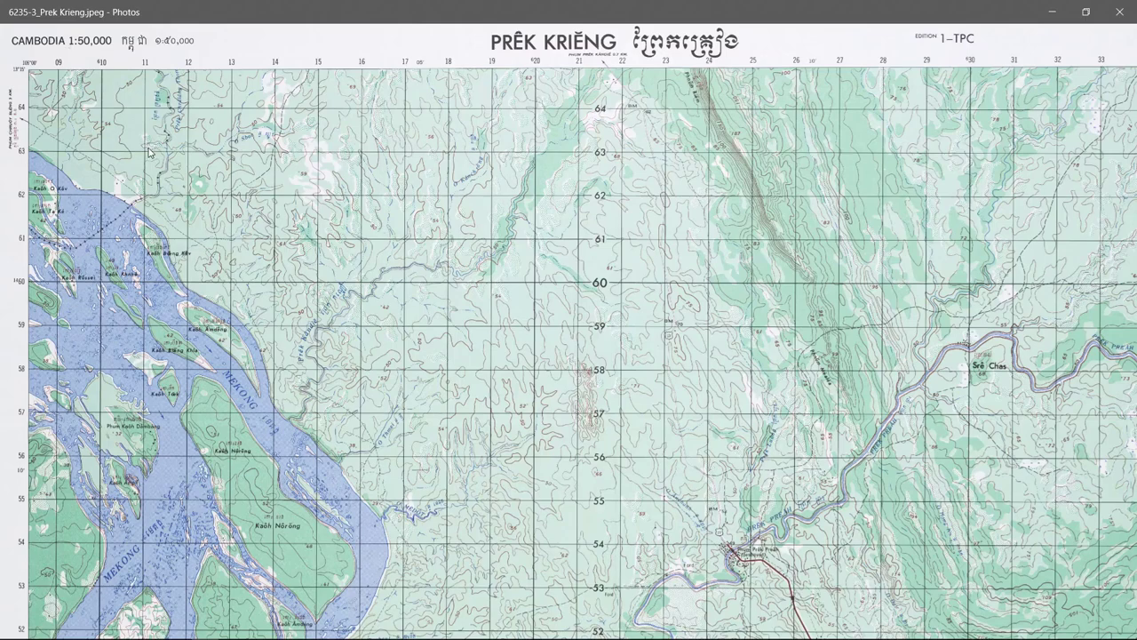
Inspect the grid intersections and coordinate labels along the map's northern edge, from the northwest corner to the northeast corner.
{"action": "scroll", "coordinate": [143, 157], "scroll_direction": "up", "scroll_amount": 5}
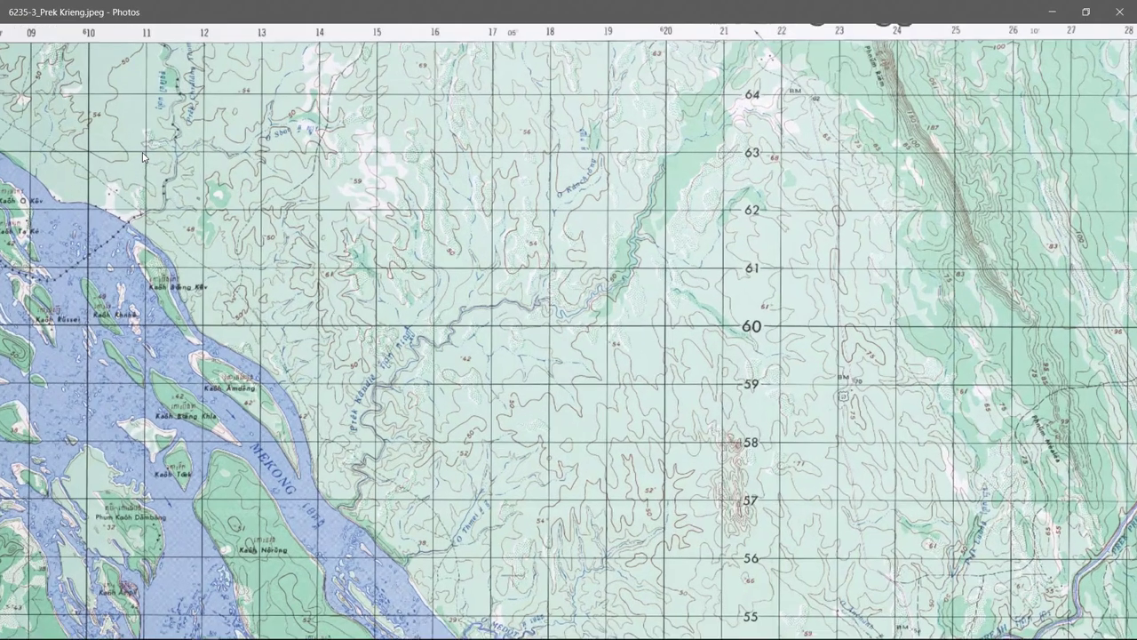
{"action": "left_click_drag", "start_coordinate": [143, 157], "coordinate": [397, 280]}
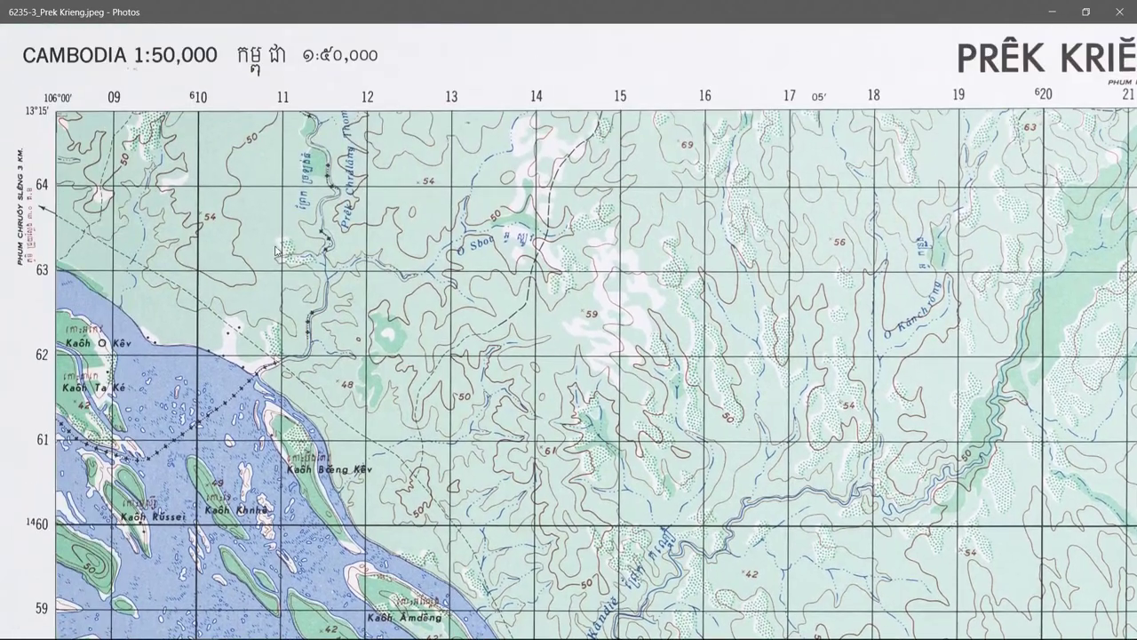
{"action": "scroll", "coordinate": [396, 280], "scroll_direction": "up", "scroll_amount": 3}
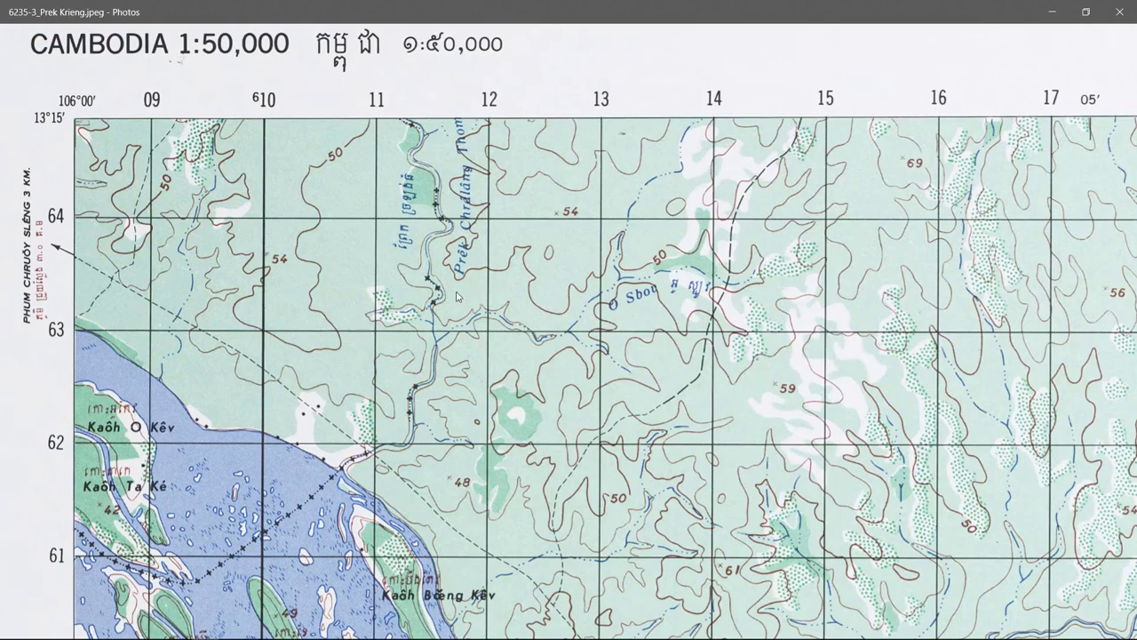
{"action": "scroll", "coordinate": [893, 305], "scroll_direction": "right", "scroll_amount": 10}
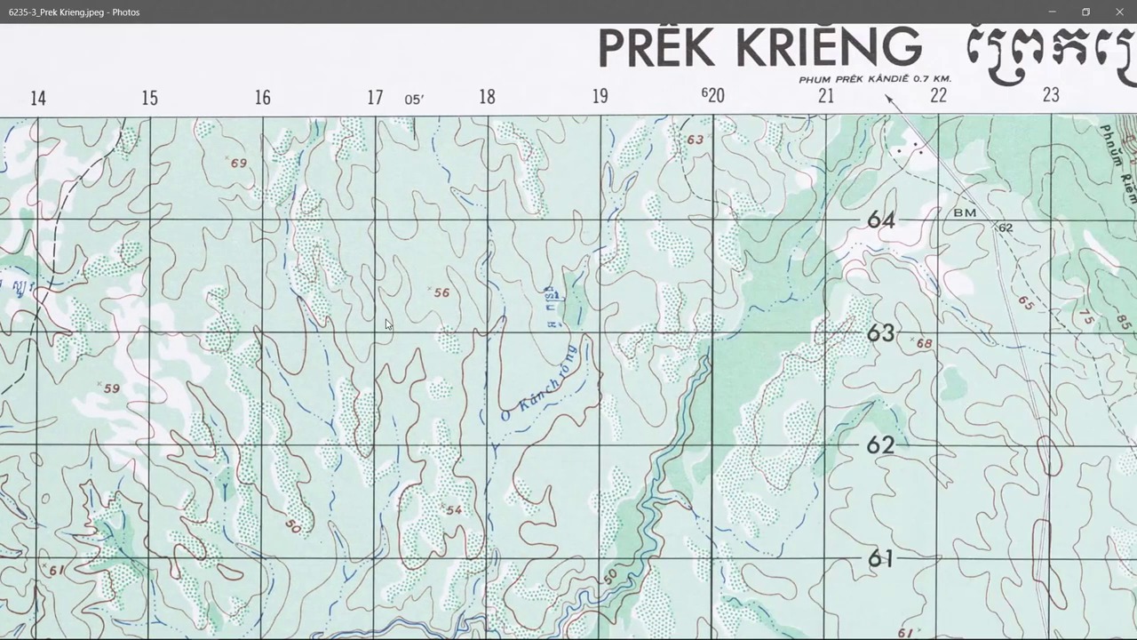
{"action": "scroll", "coordinate": [911, 317], "scroll_direction": "right", "scroll_amount": 15}
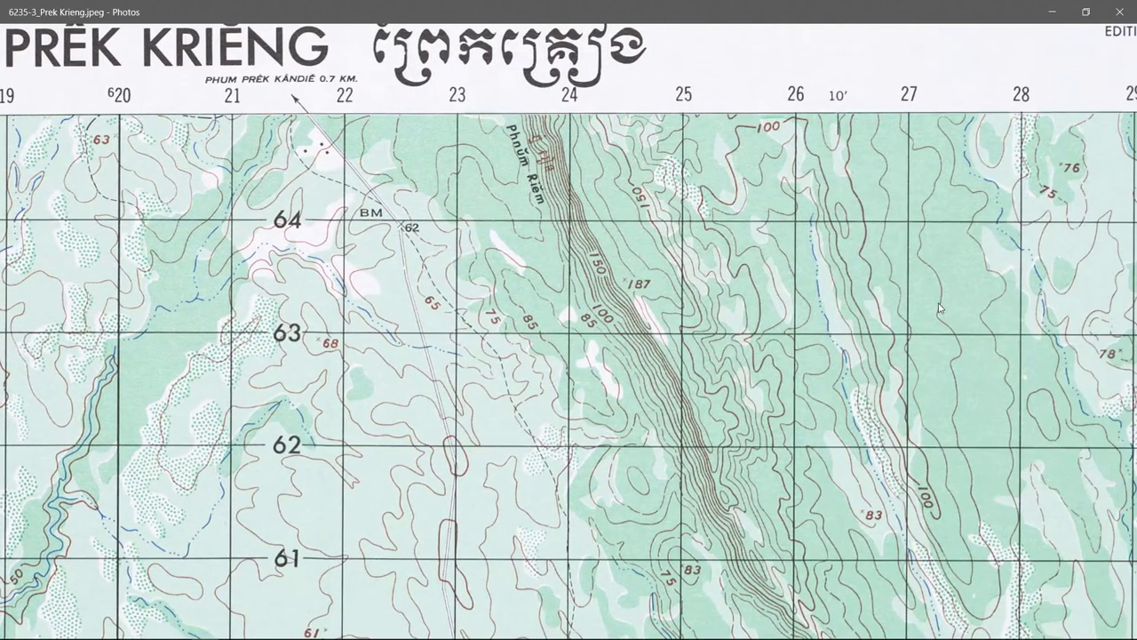
{"action": "scroll", "coordinate": [773, 323], "scroll_direction": "right", "scroll_amount": 2}
{"action": "scroll", "coordinate": [816, 345], "scroll_direction": "right", "scroll_amount": 2}
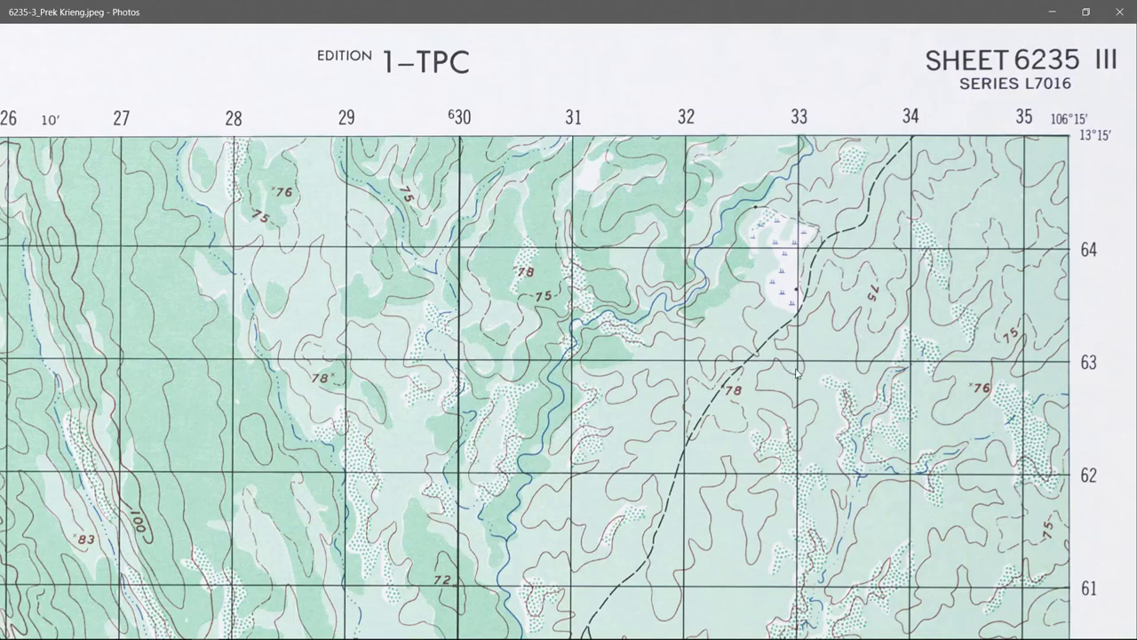
{"action": "scroll", "coordinate": [782, 372], "scroll_direction": "up", "scroll_amount": 1}
{"action": "scroll", "coordinate": [790, 374], "scroll_direction": "down", "scroll_amount": 1}
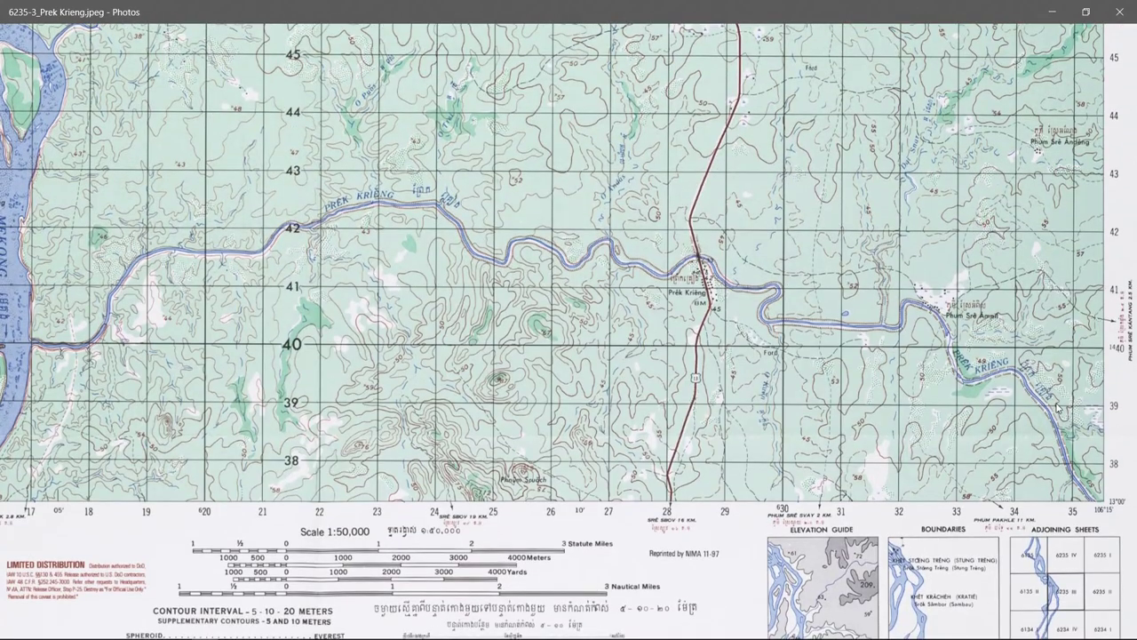
Inspect the grid intersections near the map's southeast corner, around northing labels 38 and 39.
{"action": "scroll", "coordinate": [1017, 417], "scroll_direction": "up", "scroll_amount": 5}
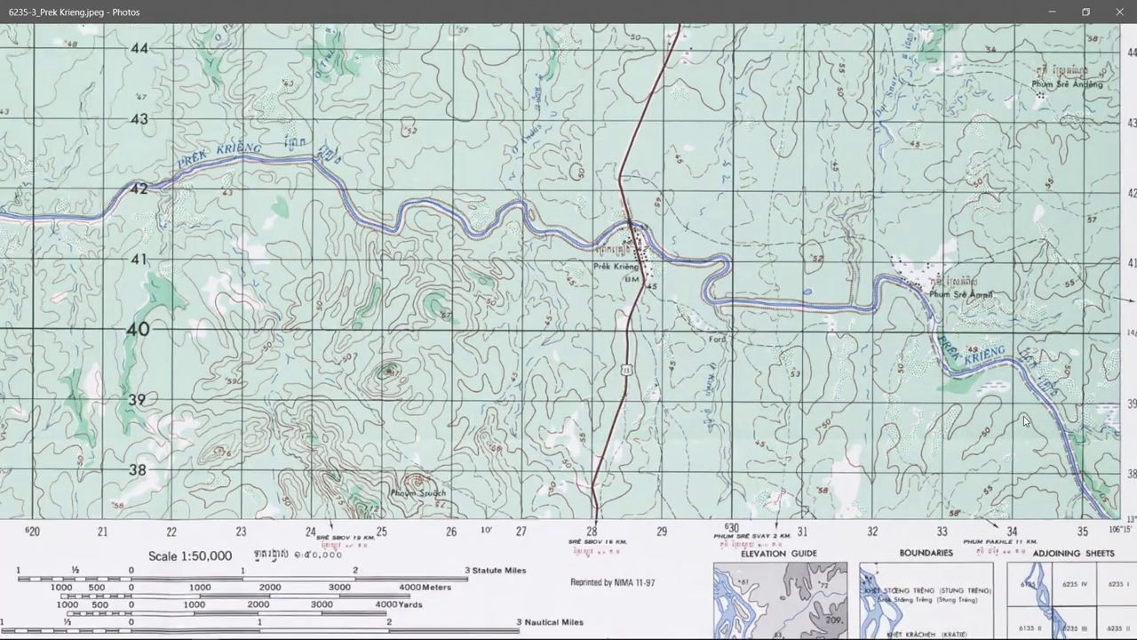
{"action": "scroll", "coordinate": [1016, 420], "scroll_direction": "up", "scroll_amount": 2}
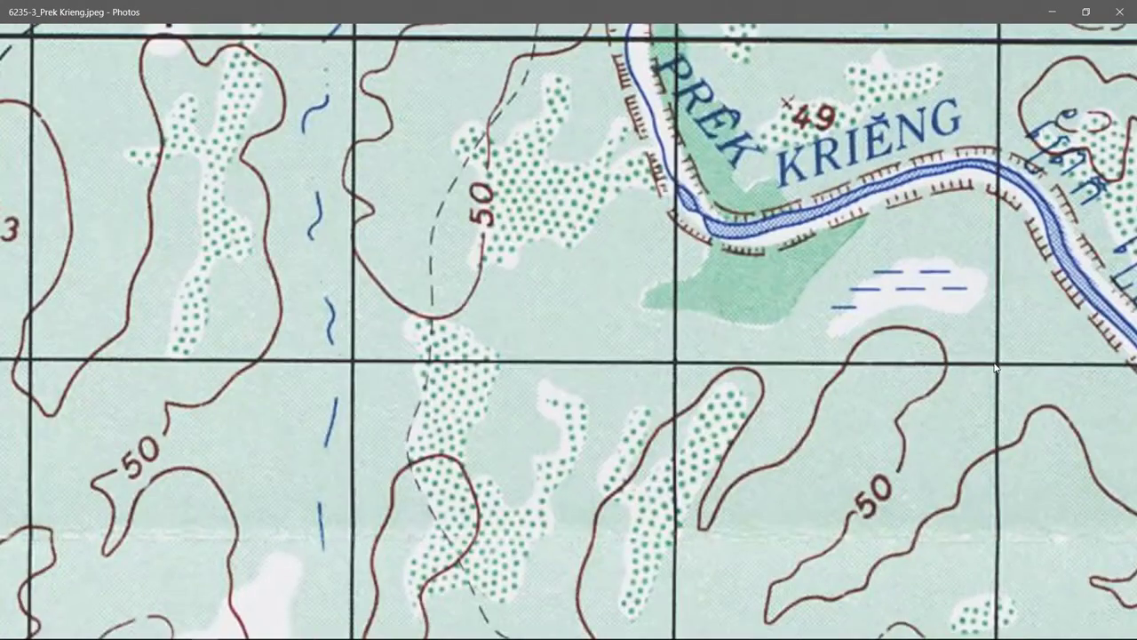
{"action": "scroll", "coordinate": [1058, 371], "scroll_direction": "right", "scroll_amount": 5}
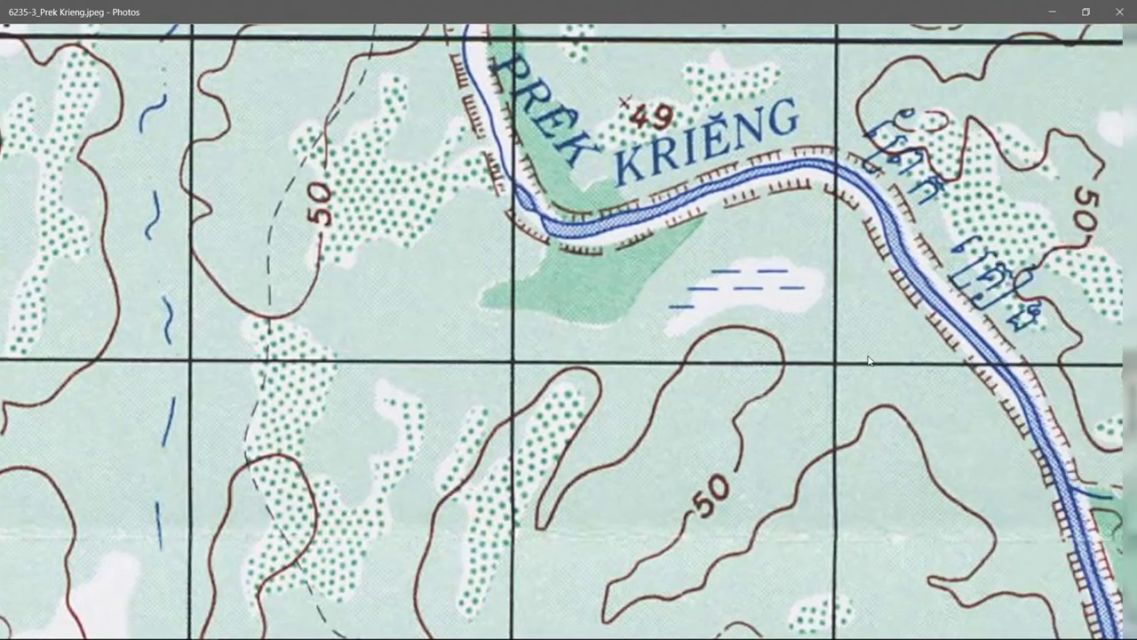
{"action": "scroll", "coordinate": [1061, 462], "scroll_direction": "down", "scroll_amount": 3}
{"action": "scroll", "coordinate": [1061, 462], "scroll_direction": "right", "scroll_amount": 2}
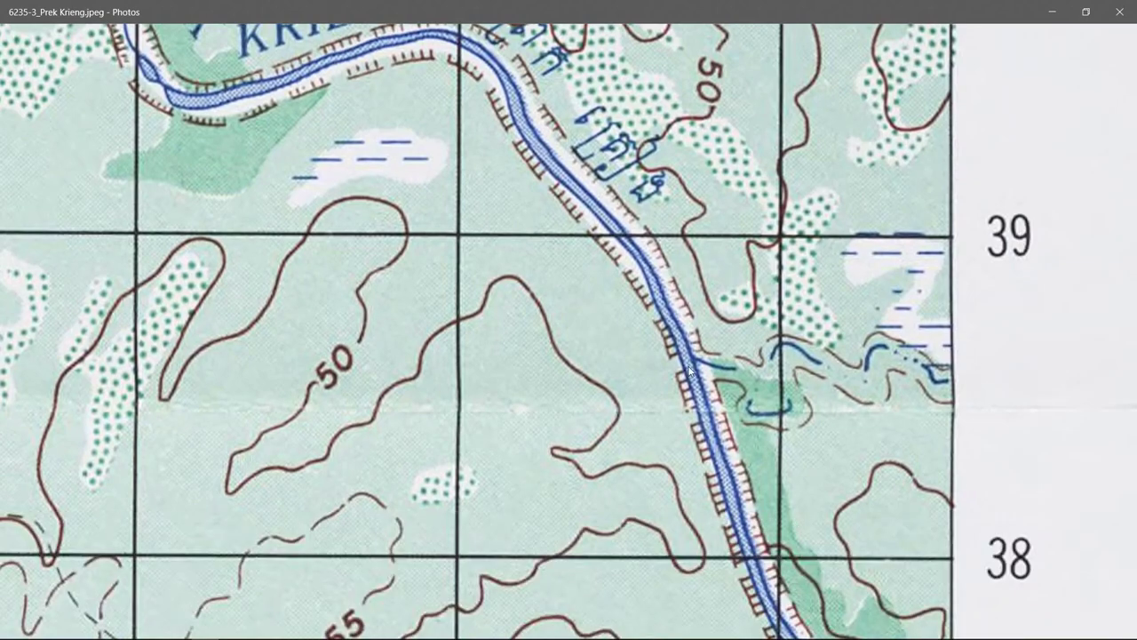
{"action": "scroll", "coordinate": [692, 355], "scroll_direction": "up", "scroll_amount": 1}
{"action": "scroll", "coordinate": [691, 355], "scroll_direction": "left", "scroll_amount": 3}
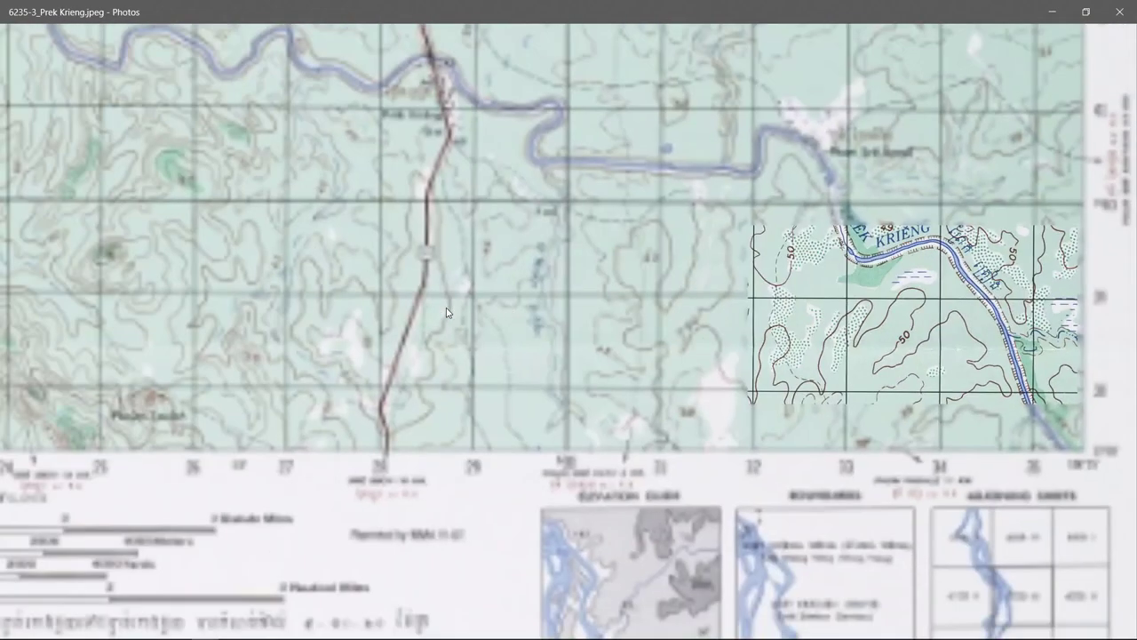
Inspect the grid intersections and full northing label near the map's southwest corner.
{"action": "scroll", "coordinate": [447, 311], "scroll_direction": "down", "scroll_amount": 5}
{"action": "scroll", "coordinate": [204, 352], "scroll_direction": "up", "scroll_amount": 5}
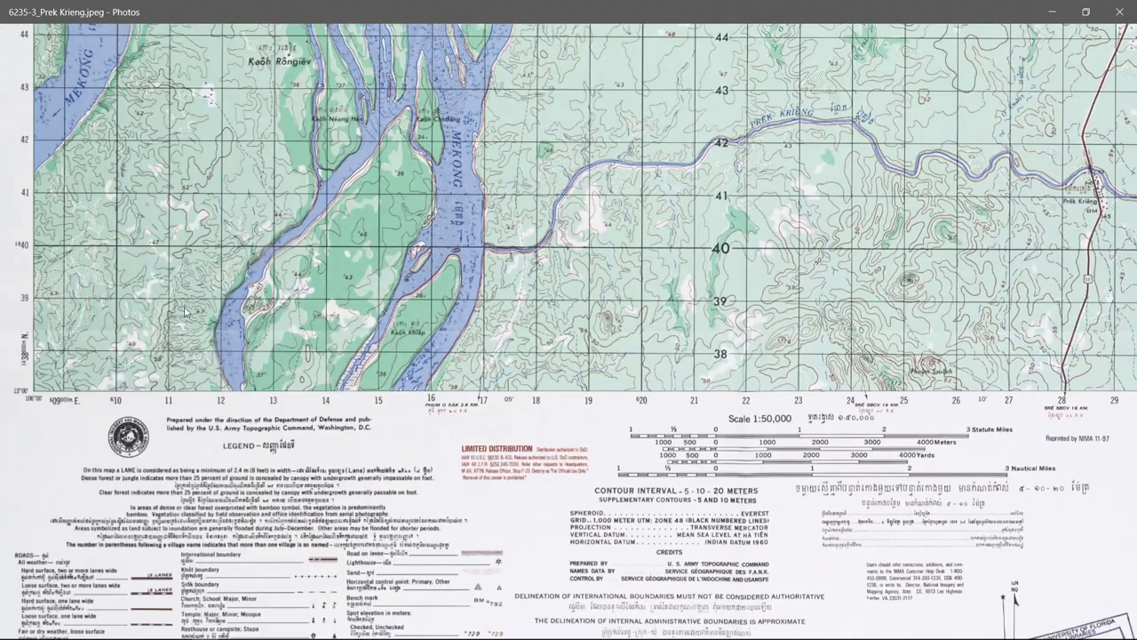
{"action": "scroll", "coordinate": [93, 280], "scroll_direction": "up", "scroll_amount": 3}
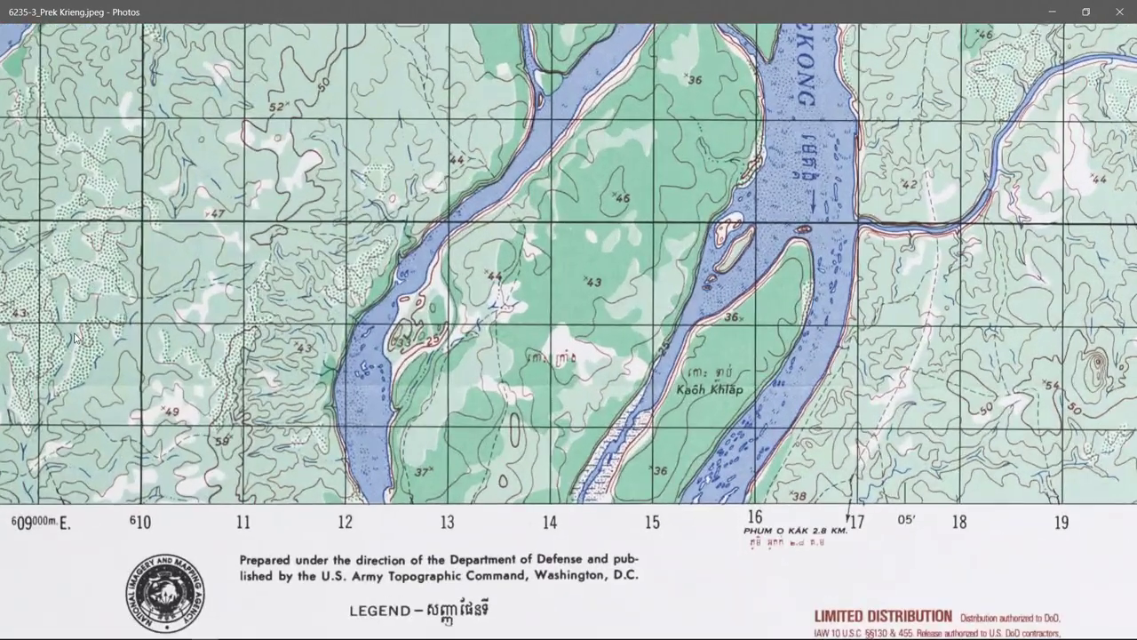
{"action": "left_click_drag", "start_coordinate": [76, 336], "coordinate": [169, 337]}
{"action": "scroll", "coordinate": [112, 329], "scroll_direction": "up", "scroll_amount": 5}
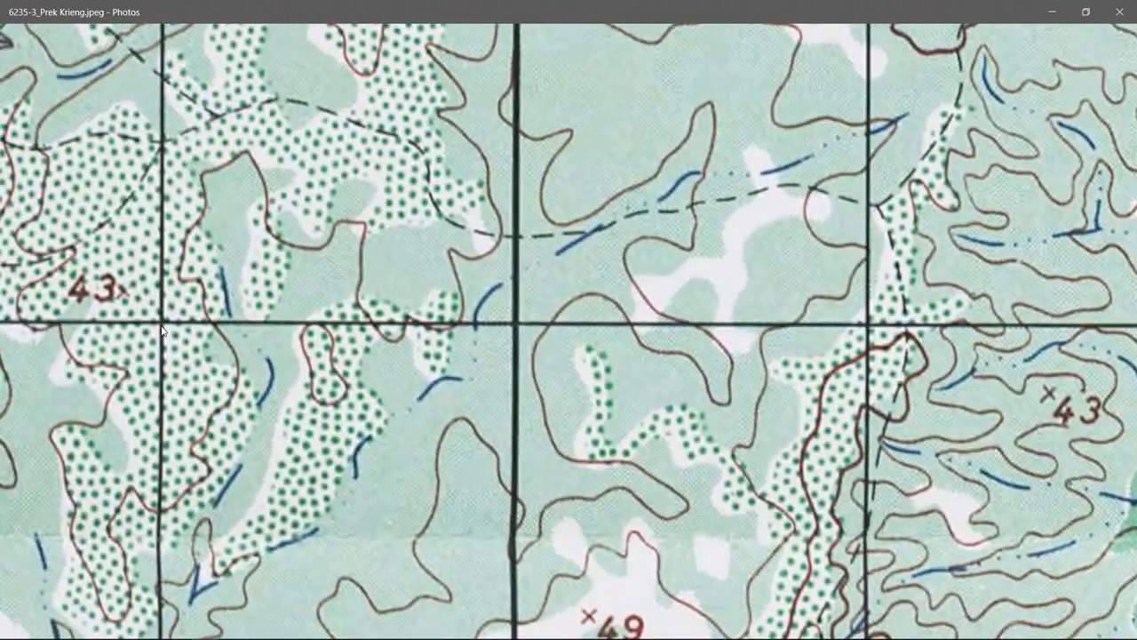
{"action": "left_click_drag", "start_coordinate": [163, 331], "coordinate": [386, 318]}
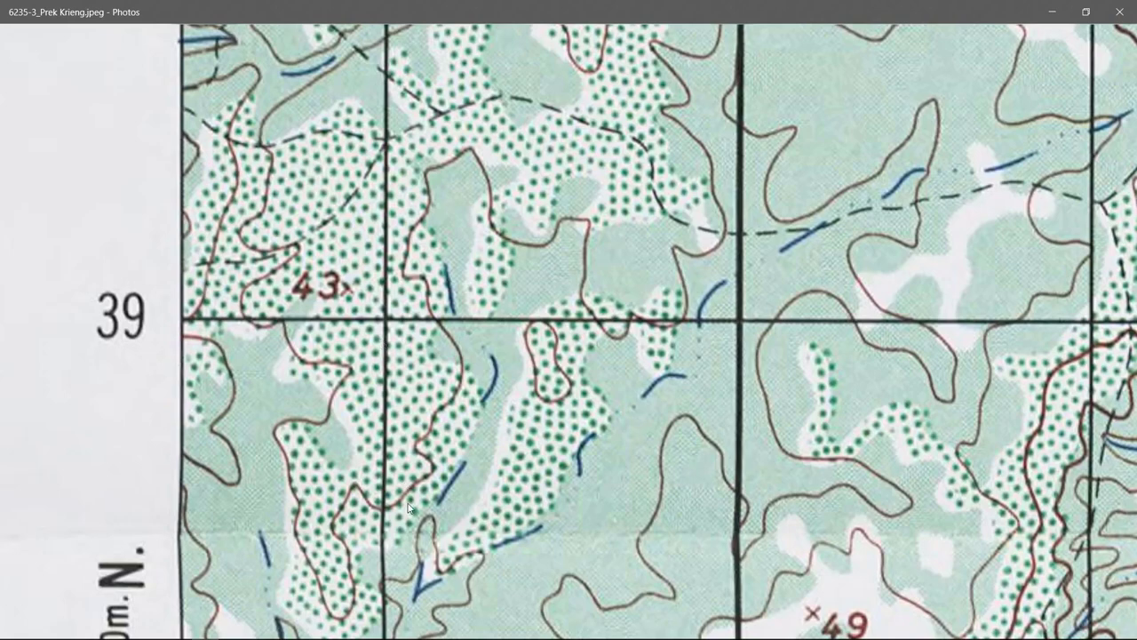
{"action": "left_click_drag", "start_coordinate": [410, 521], "coordinate": [413, 285]}
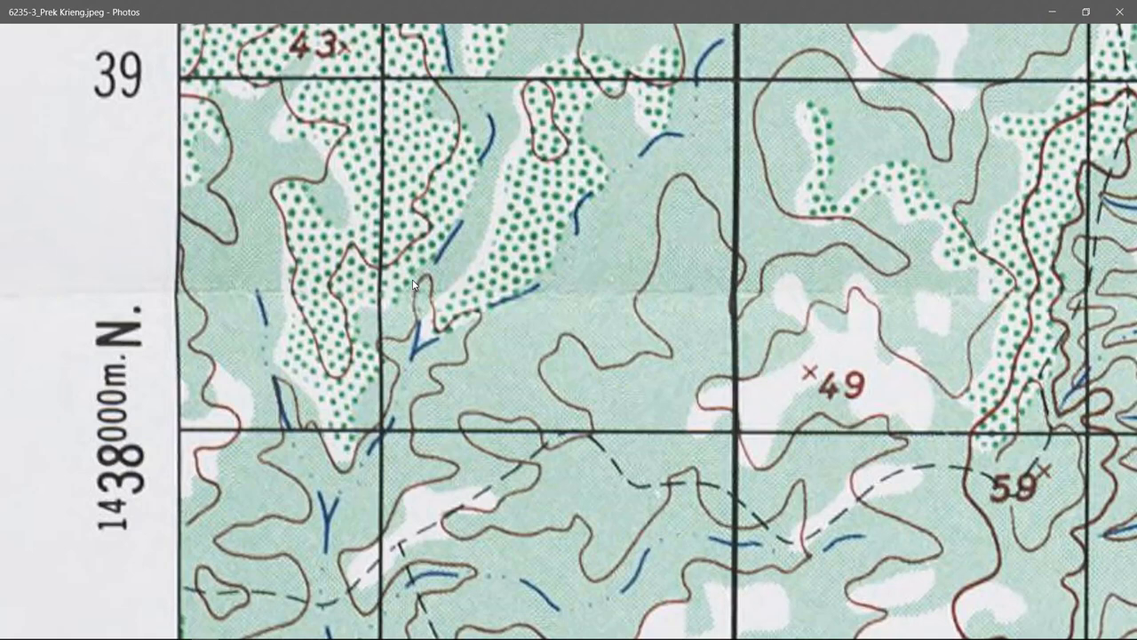
{"action": "left_click_drag", "start_coordinate": [653, 238], "coordinate": [539, 342]}
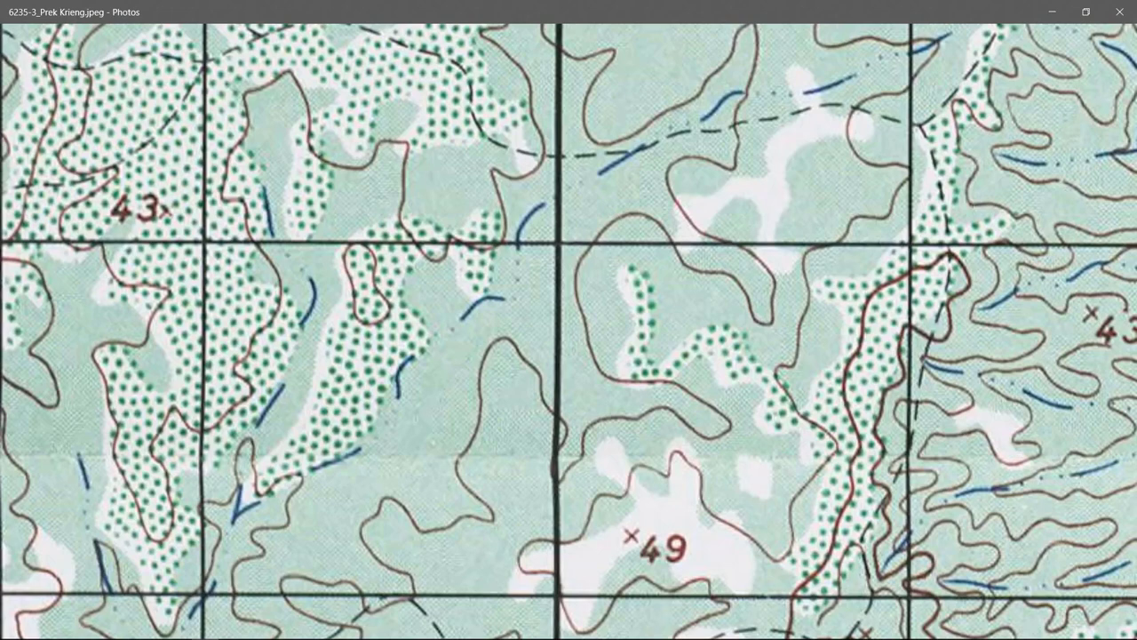
Close the map image, switch to QGIS and open the raster Georeferencer.
{"action": "key", "text": "alt+F4"}
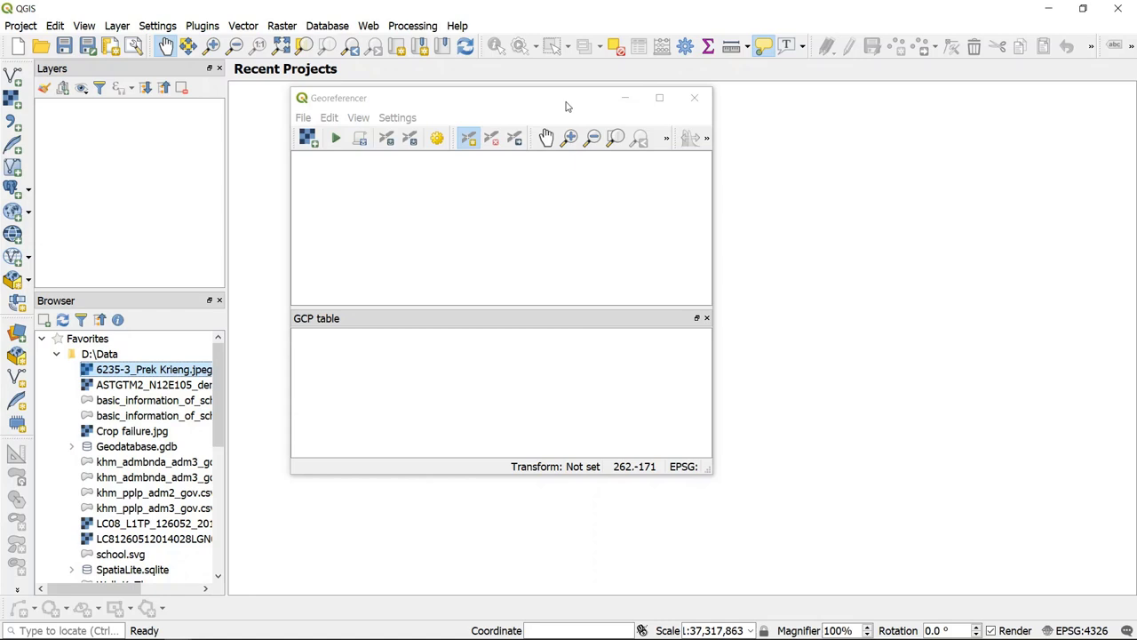
{"action": "left_click", "coordinate": [276, 26]}
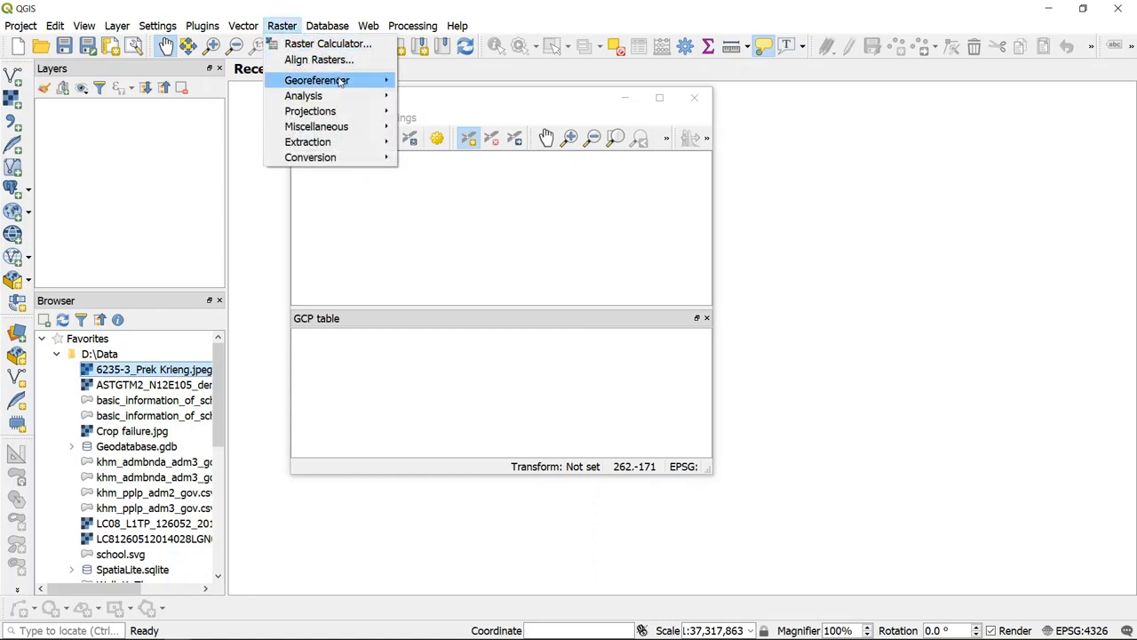
{"action": "mouse_move", "coordinate": [340, 83]}
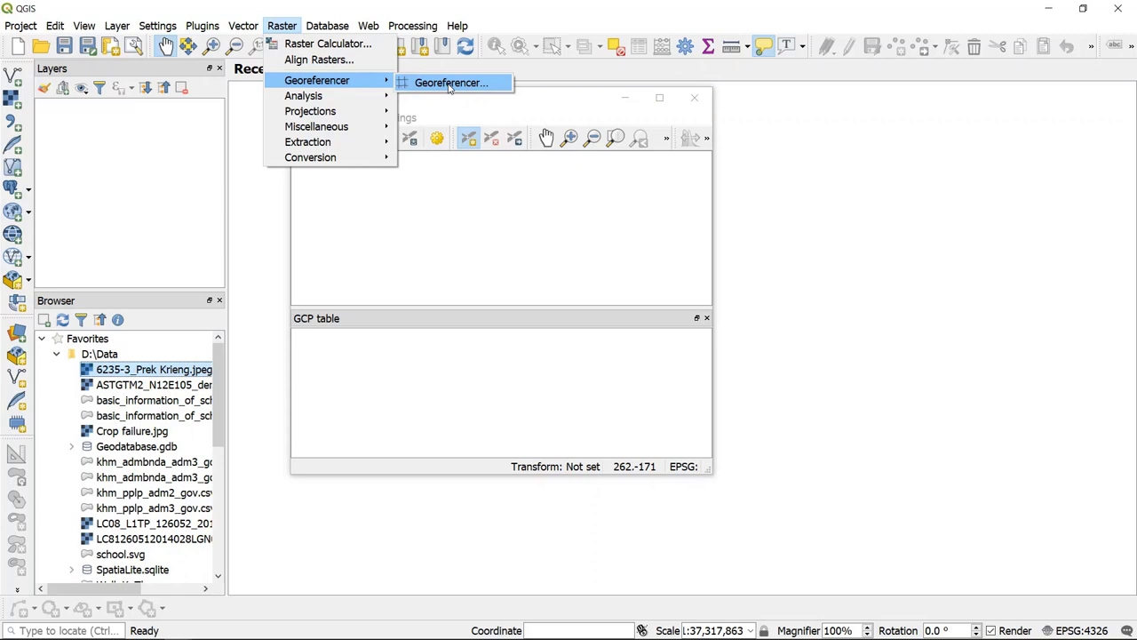
{"action": "left_click", "coordinate": [471, 111]}
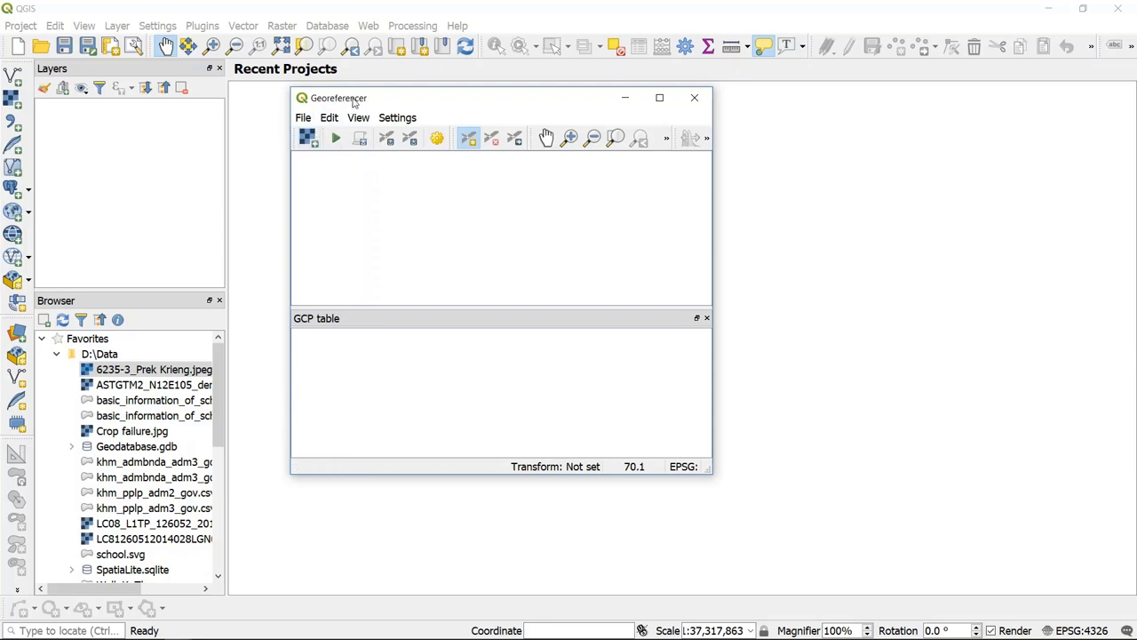
Load the raster 6235-3_Prek Krieng from the Data folder into the Georeferencer.
{"action": "left_click", "coordinate": [307, 139]}
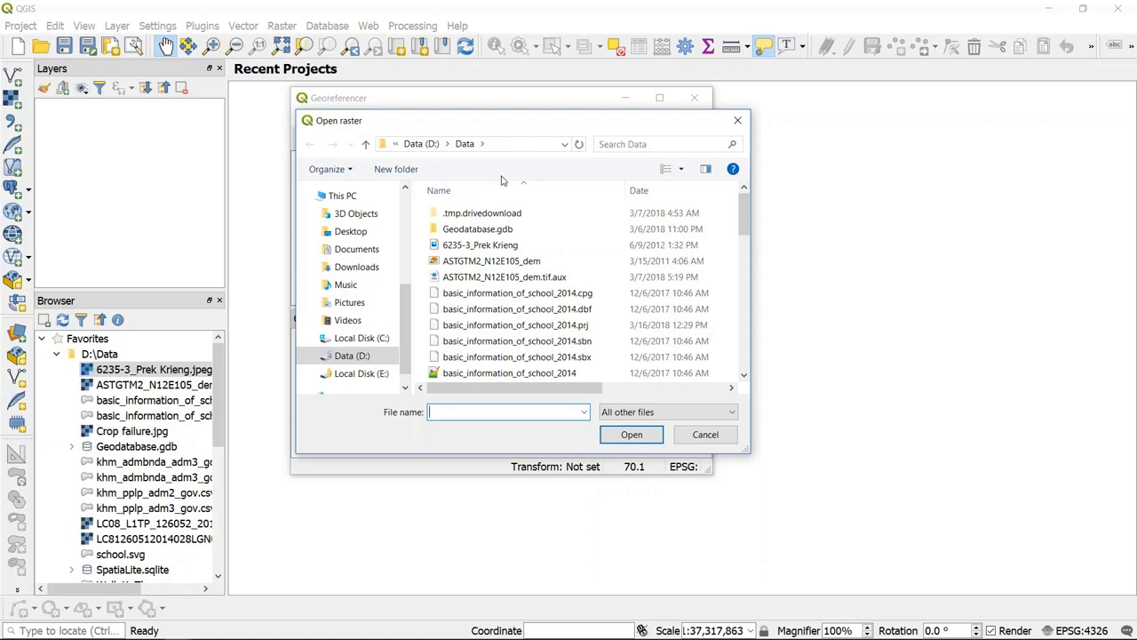
{"action": "left_click", "coordinate": [509, 252]}
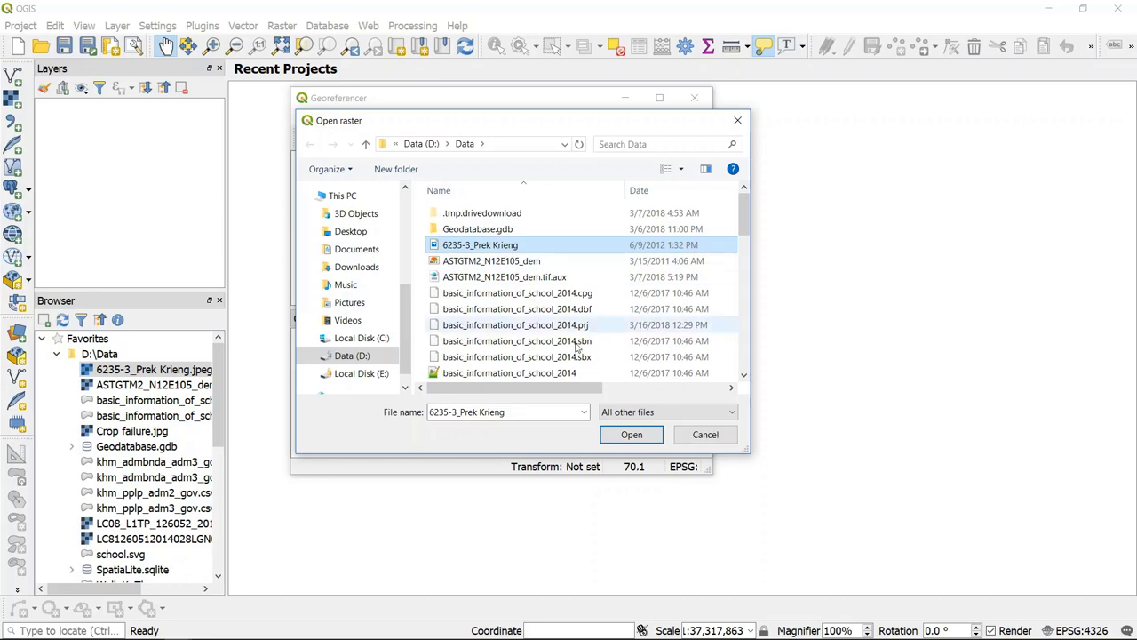
{"action": "left_click", "coordinate": [634, 435]}
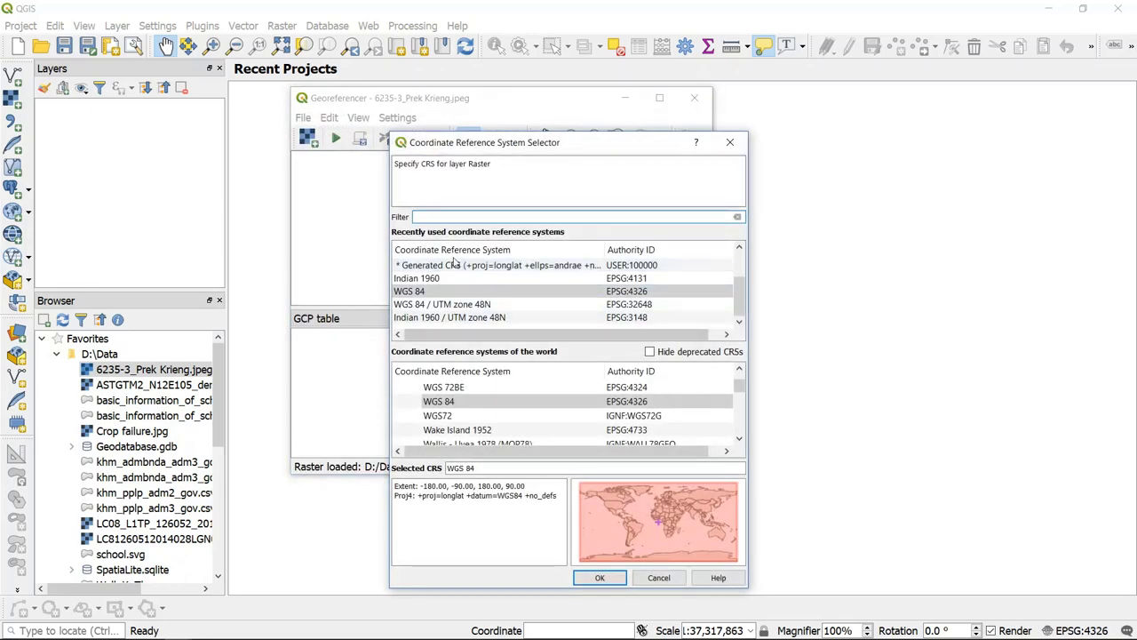
Assign Indian 1960 / UTM zone 48N (EPSG:3148) as the raster's coordinate reference system and maximize the Georeferencer window.
{"action": "left_click_drag", "start_coordinate": [576, 145], "coordinate": [526, 53]}
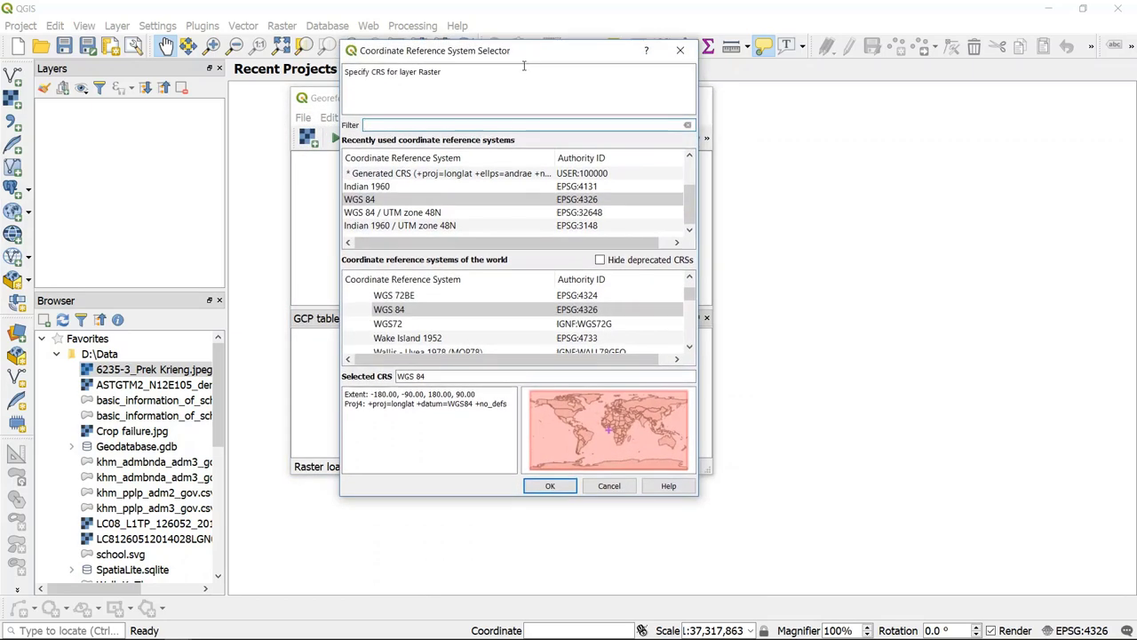
{"action": "left_click", "coordinate": [512, 227]}
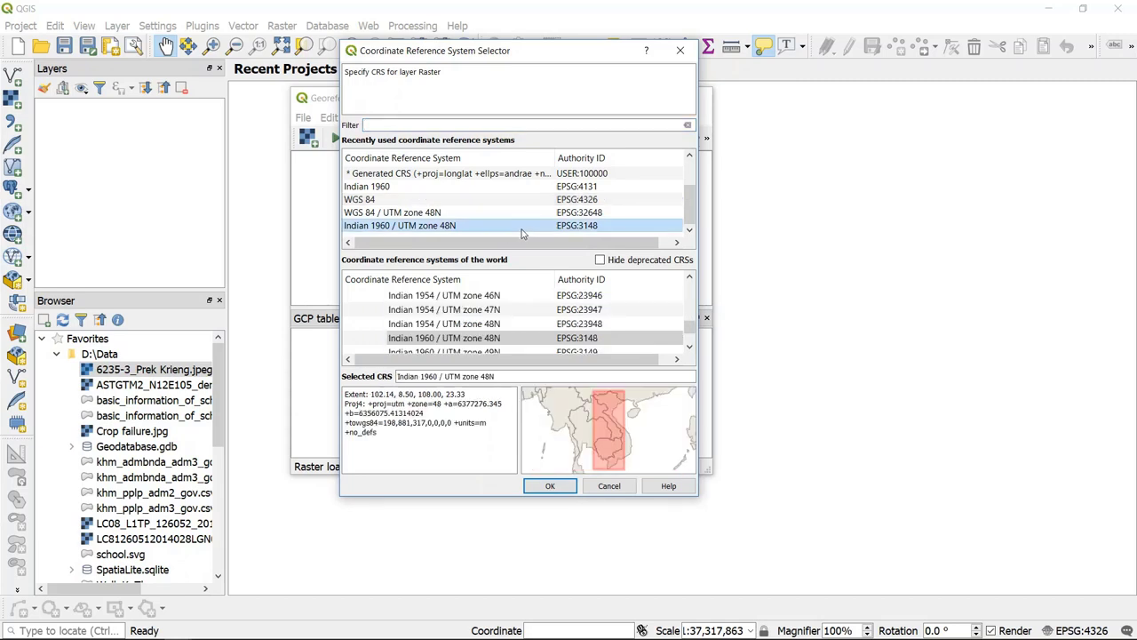
{"action": "left_click", "coordinate": [550, 485]}
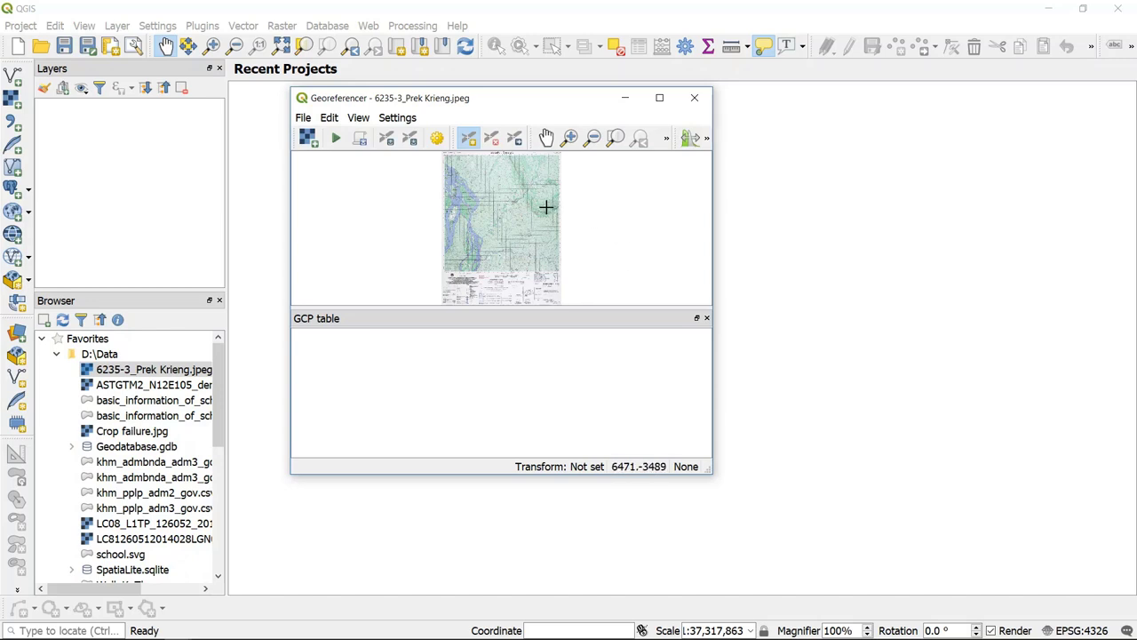
{"action": "left_click", "coordinate": [659, 100]}
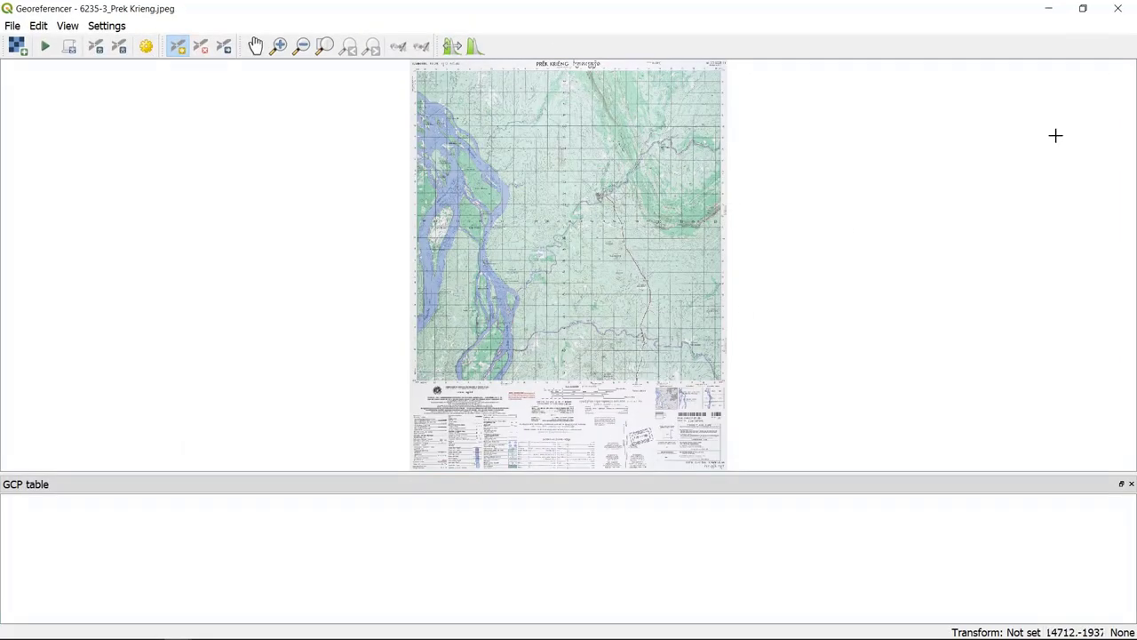
Restore the Georeferencer to a smaller, enlarged-to-fit window over the main QGIS window, and give the map area more height than the GCP table.
{"action": "left_click", "coordinate": [1083, 11]}
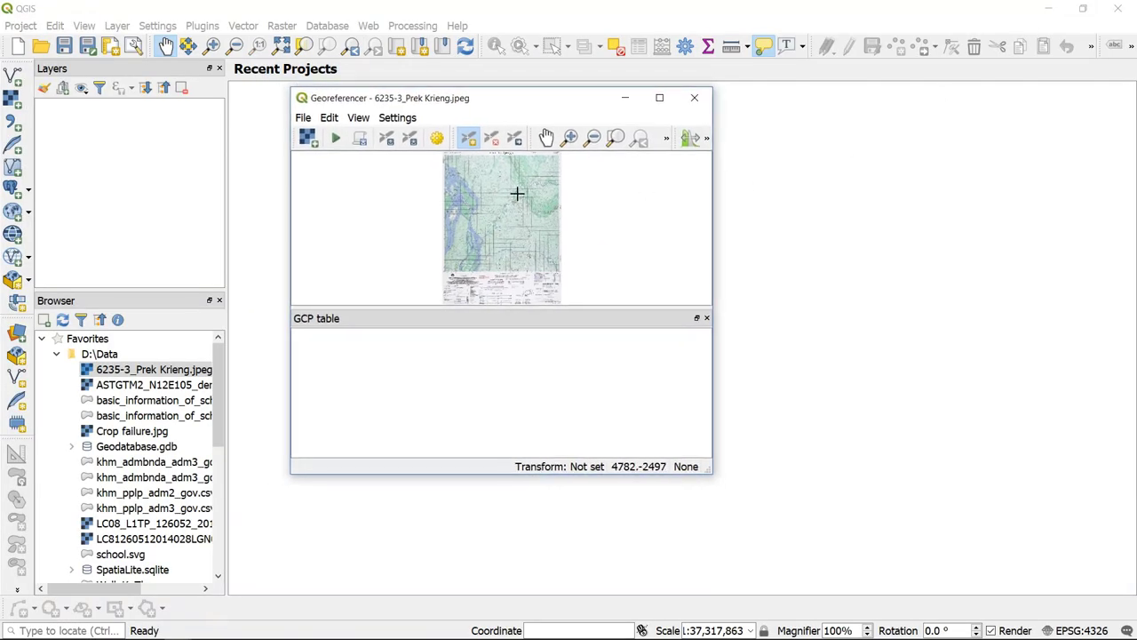
{"action": "left_click_drag", "start_coordinate": [599, 308], "coordinate": [604, 338]}
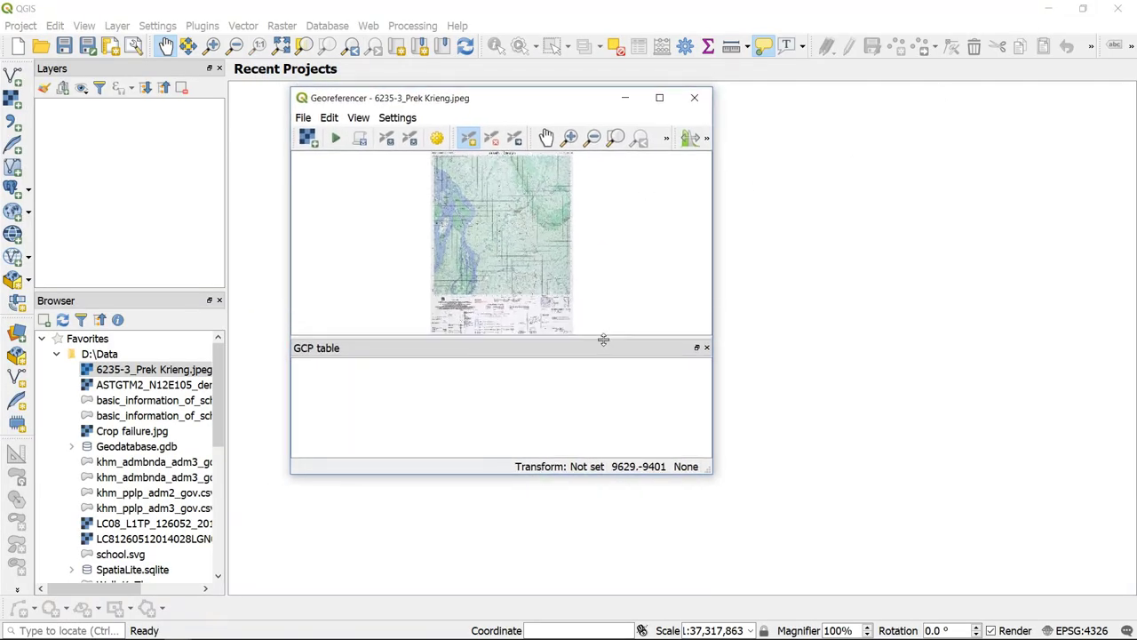
{"action": "left_click_drag", "start_coordinate": [713, 477], "coordinate": [856, 595]}
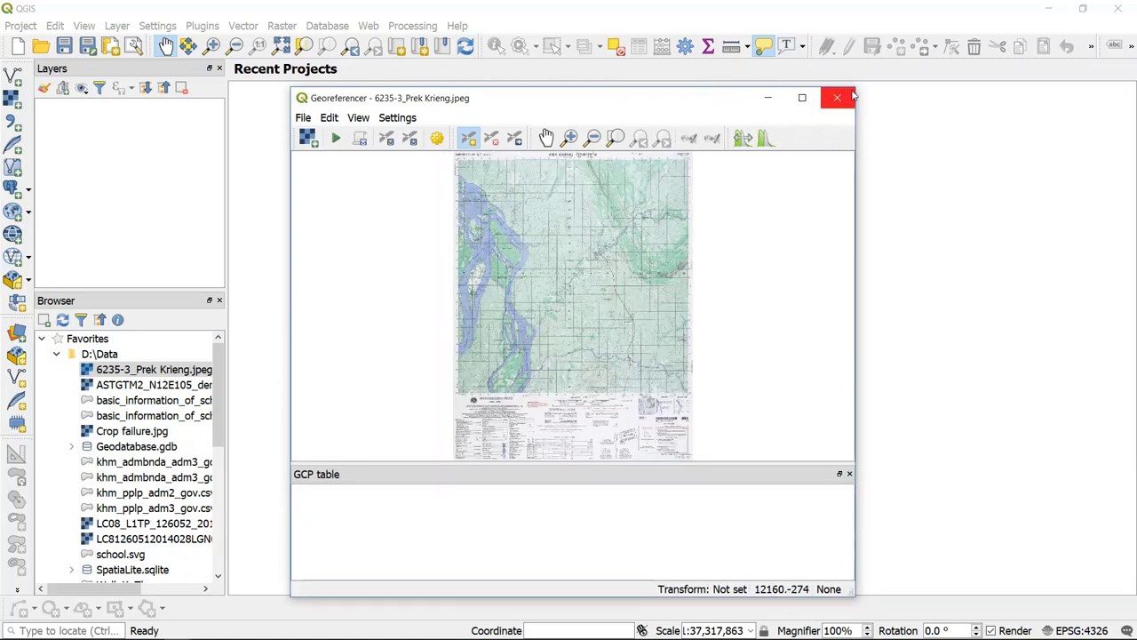
{"action": "left_click_drag", "start_coordinate": [289, 90], "coordinate": [178, 19]}
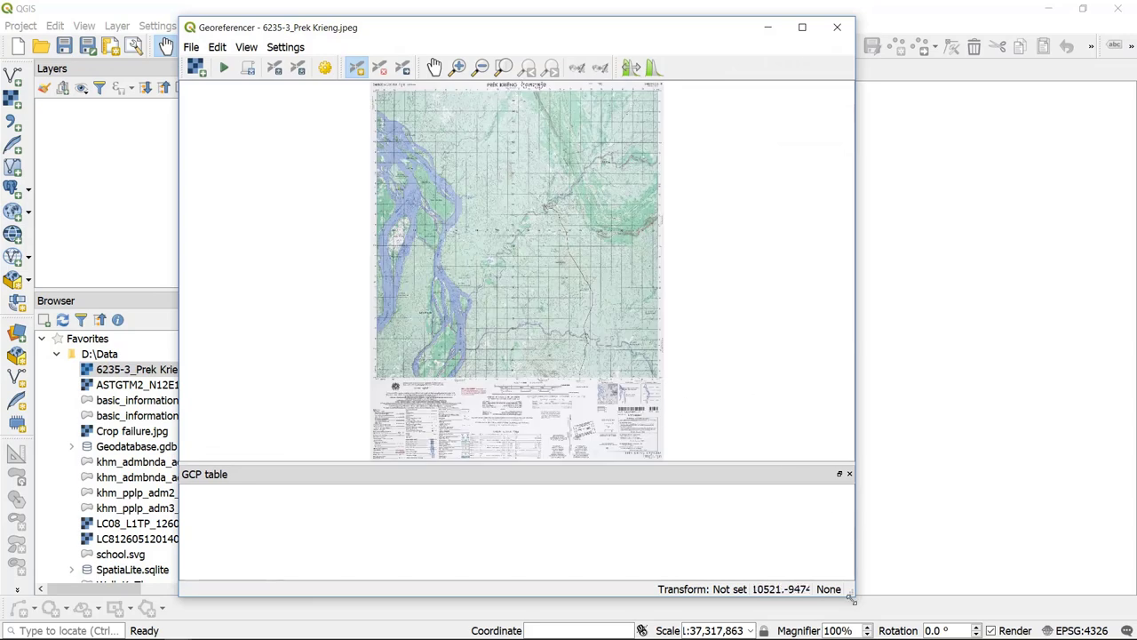
{"action": "left_click_drag", "start_coordinate": [857, 595], "coordinate": [869, 614]}
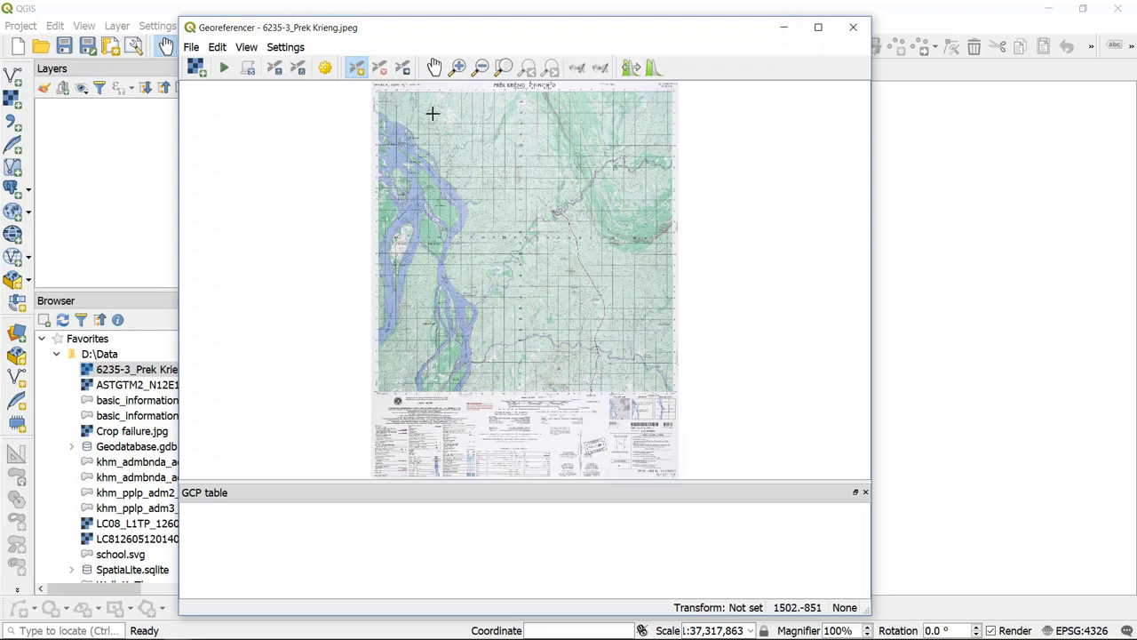
Place a control point exactly on the intersection of grid lines 11 and 63 near the map's northwest corner.
{"action": "left_click", "coordinate": [457, 68]}
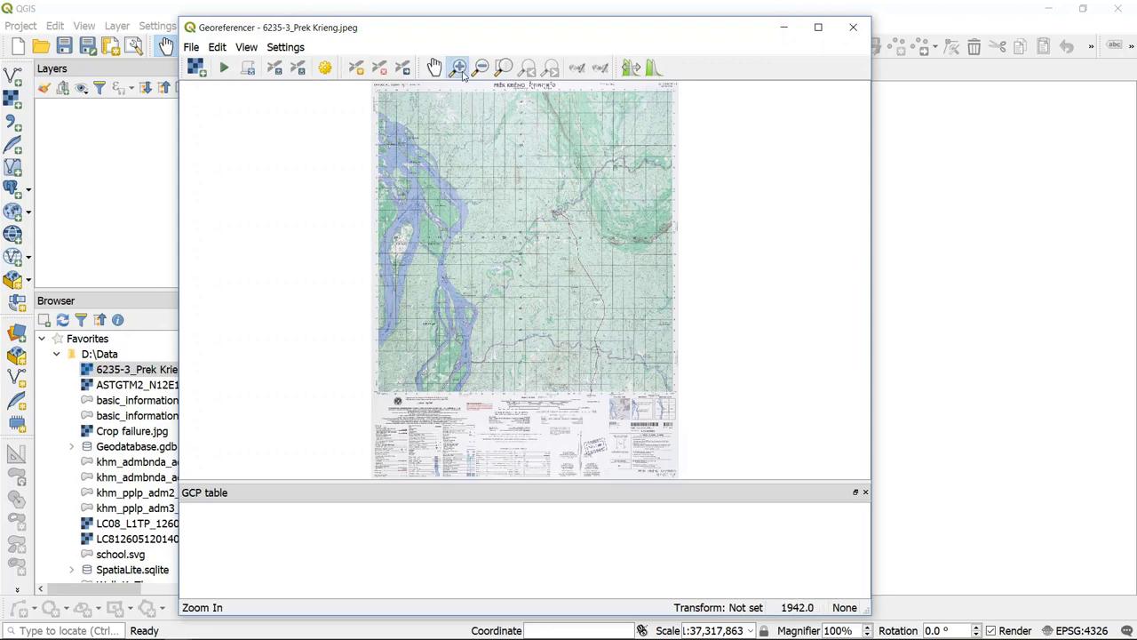
{"action": "left_click_drag", "start_coordinate": [375, 86], "coordinate": [446, 165]}
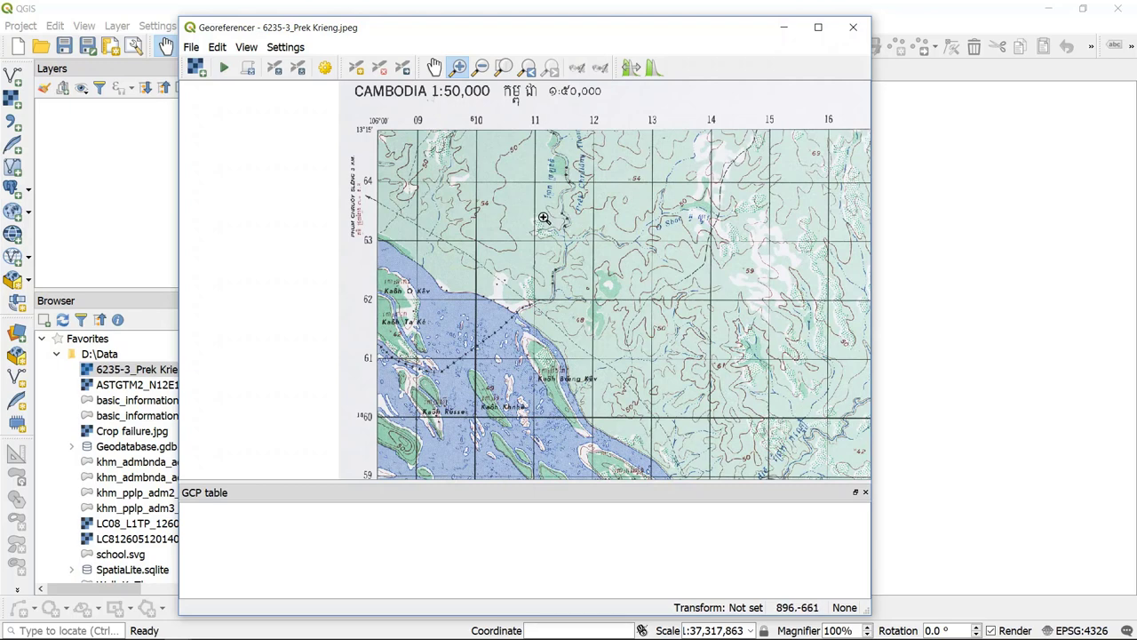
{"action": "left_click_drag", "start_coordinate": [516, 210], "coordinate": [557, 263]}
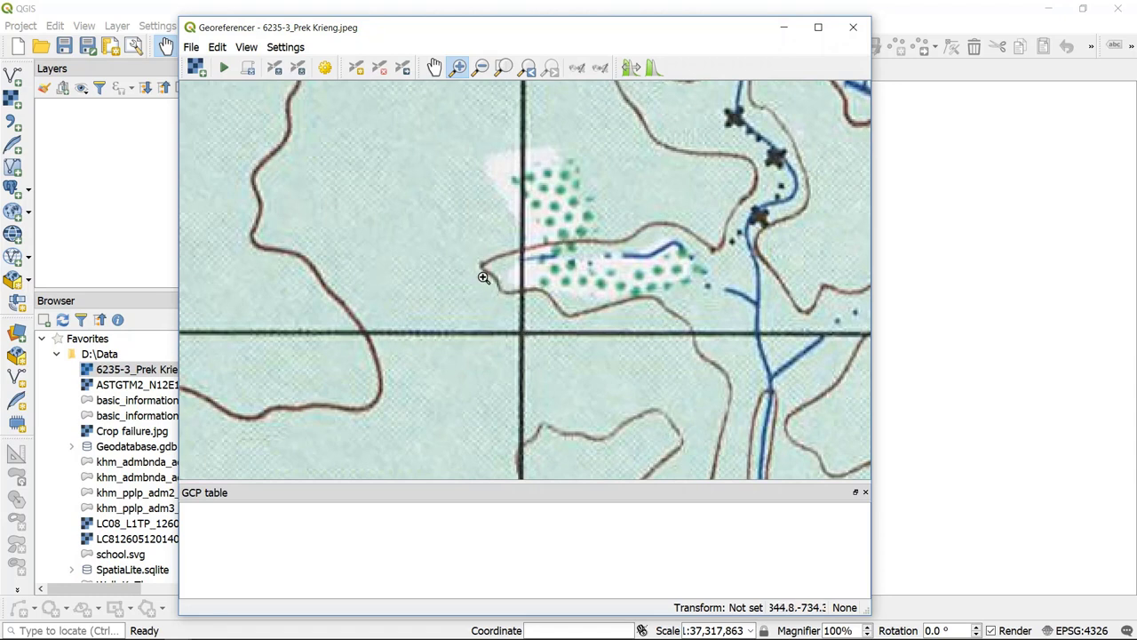
{"action": "left_click", "coordinate": [356, 69]}
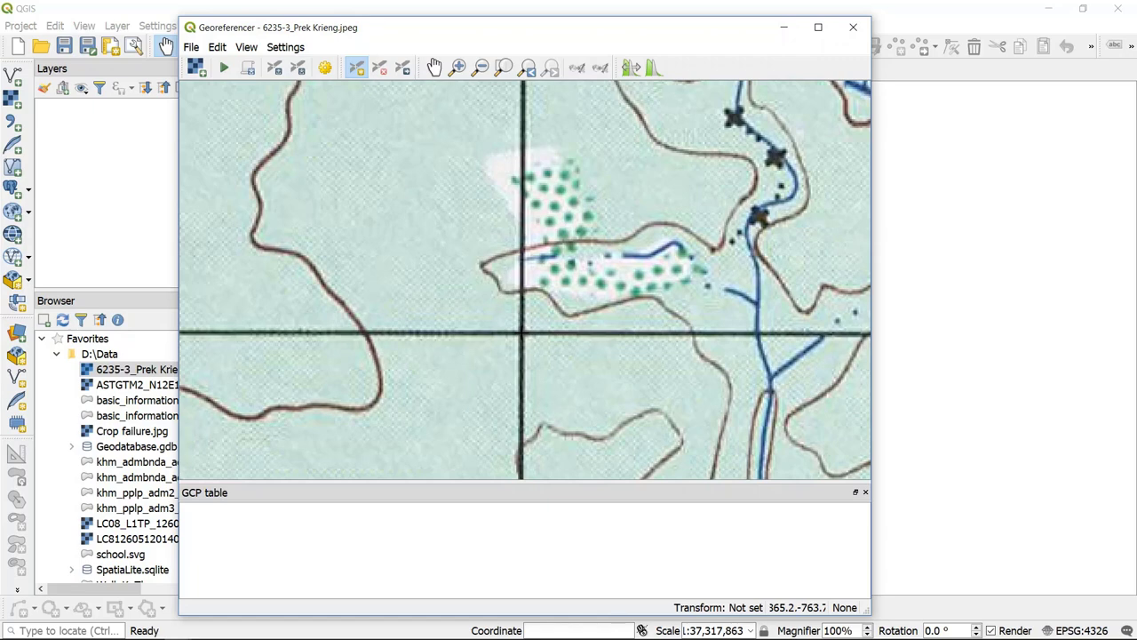
{"action": "scroll", "coordinate": [521, 332], "scroll_direction": "up", "scroll_amount": 4}
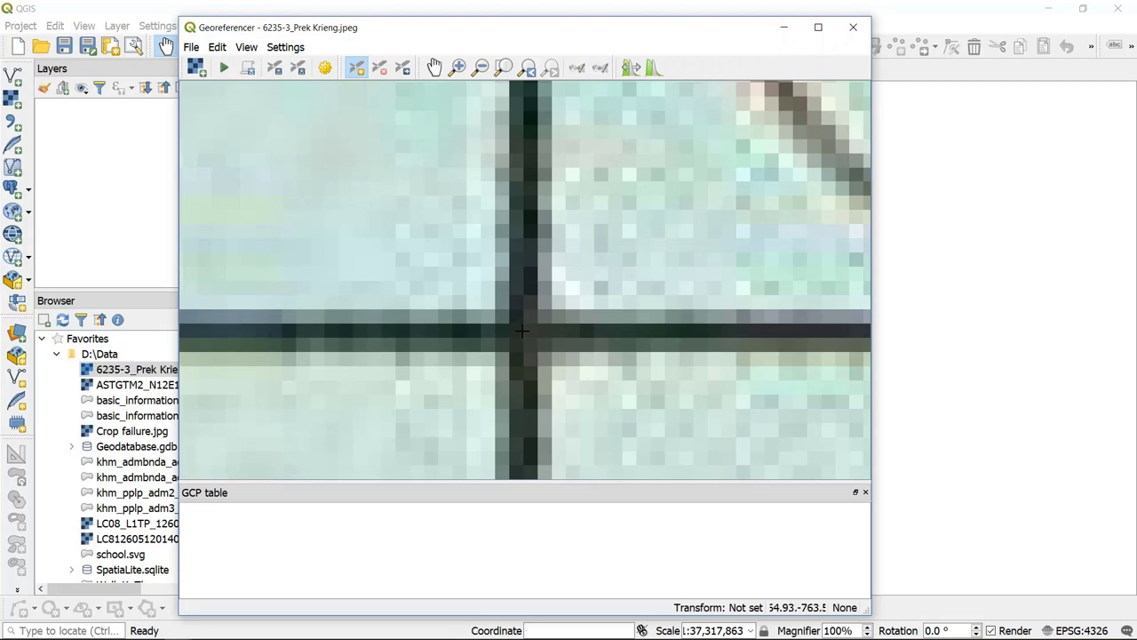
{"action": "left_click", "coordinate": [521, 331]}
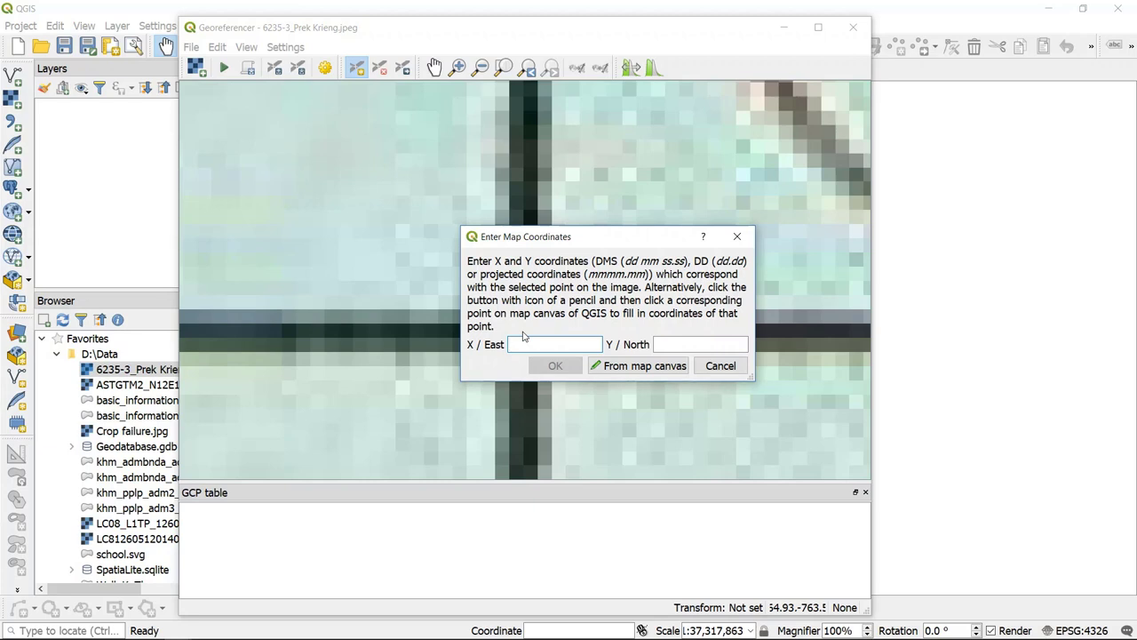
Assign the northwest control point the map coordinates X/East 611000 and Y/North 1463000.
{"action": "type", "text": "611000"}
{"action": "left_click", "coordinate": [676, 347]}
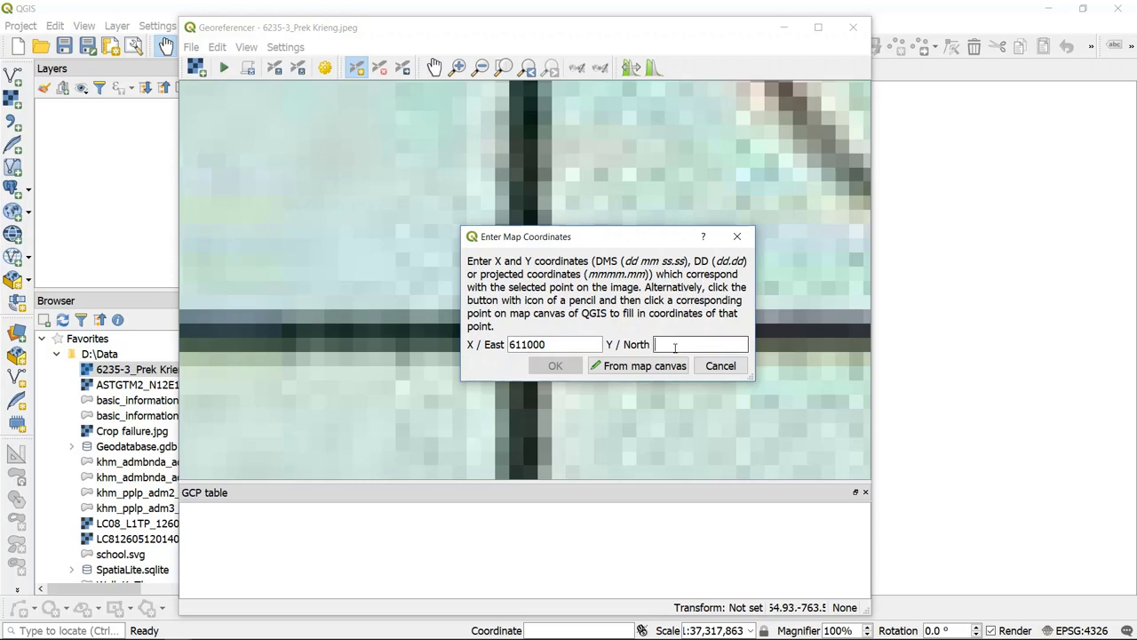
{"action": "type", "text": "1463"}
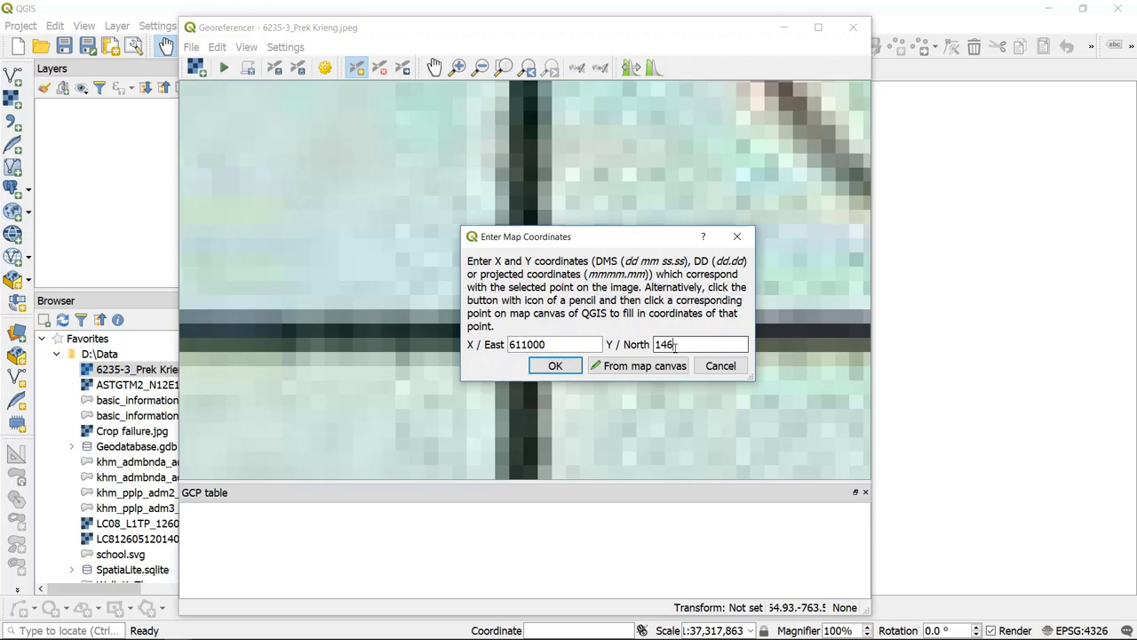
{"action": "type", "text": "000"}
{"action": "left_click", "coordinate": [559, 346]}
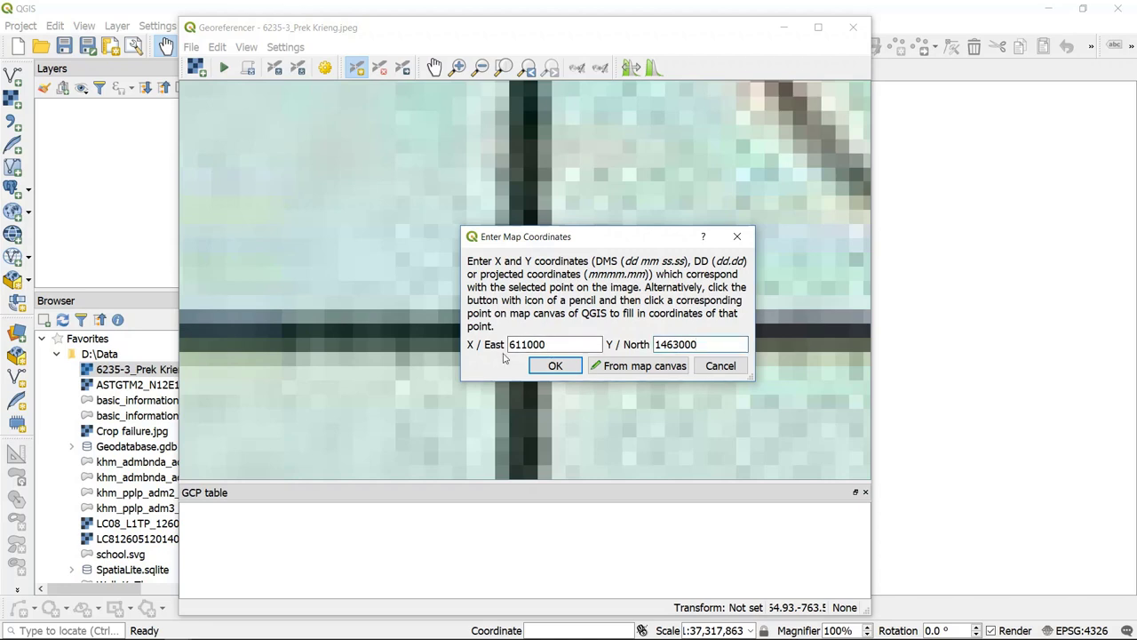
{"action": "left_click", "coordinate": [713, 346]}
{"action": "left_click", "coordinate": [555, 366]}
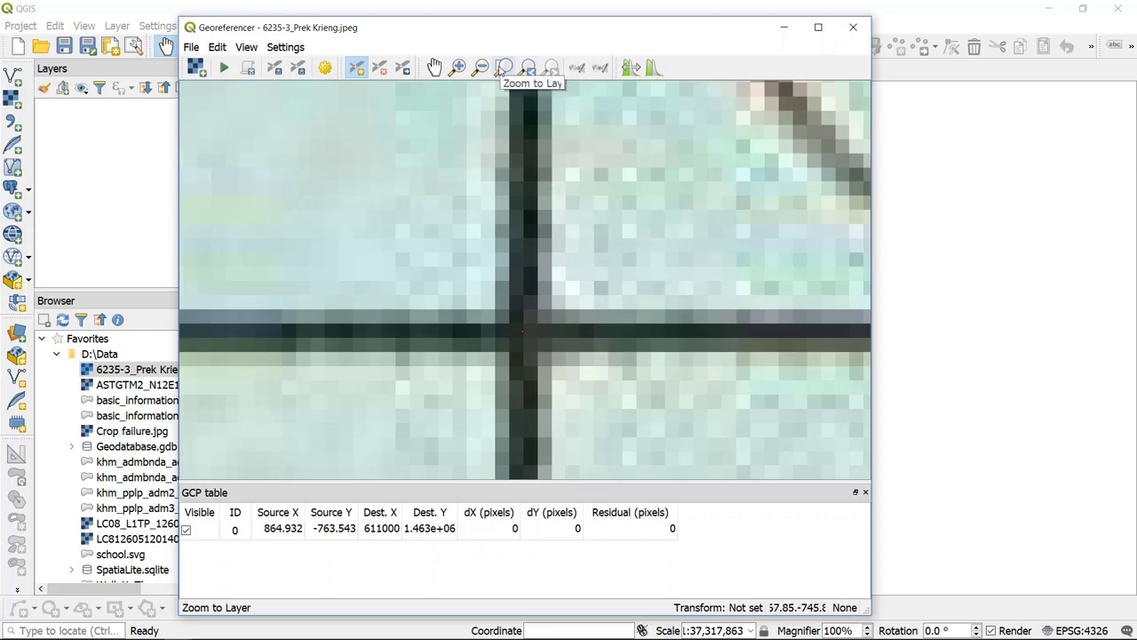
Return to the full map and zoom in on a grid intersection along line 63 near the northeast corner.
{"action": "left_click", "coordinate": [503, 69]}
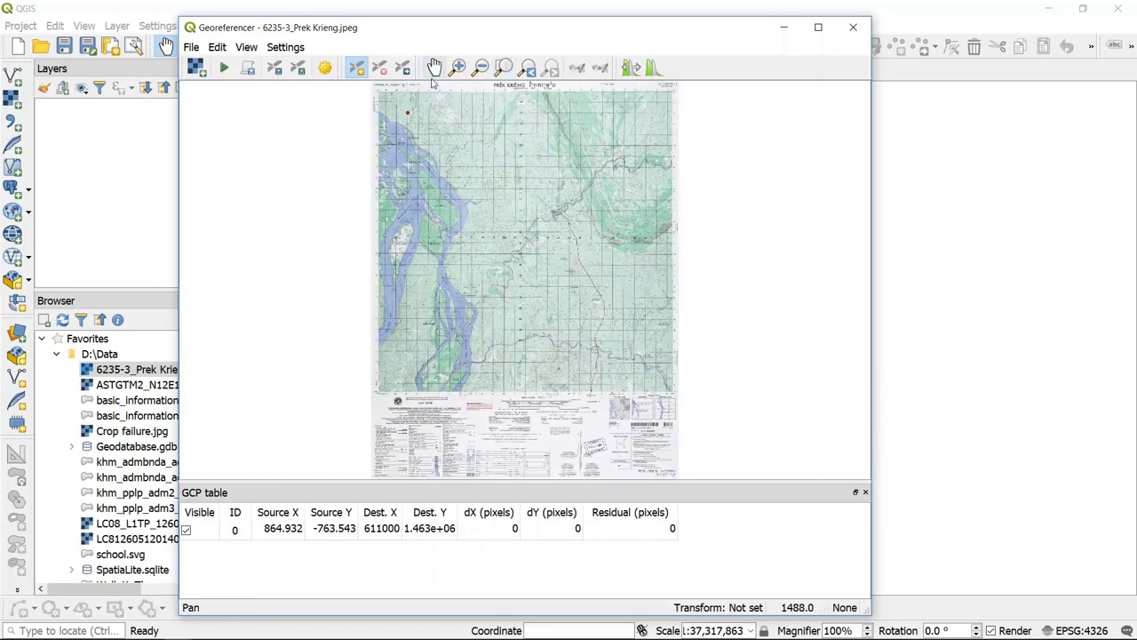
{"action": "left_click", "coordinate": [458, 67]}
{"action": "left_click_drag", "start_coordinate": [655, 92], "coordinate": [685, 120]}
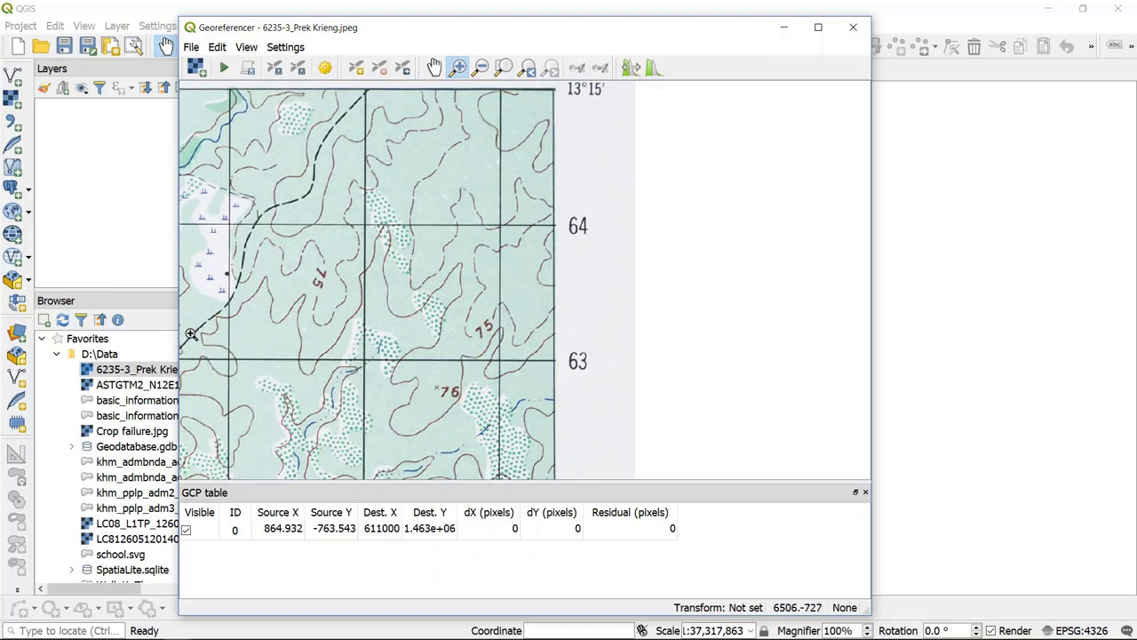
{"action": "left_click_drag", "start_coordinate": [187, 329], "coordinate": [254, 397]}
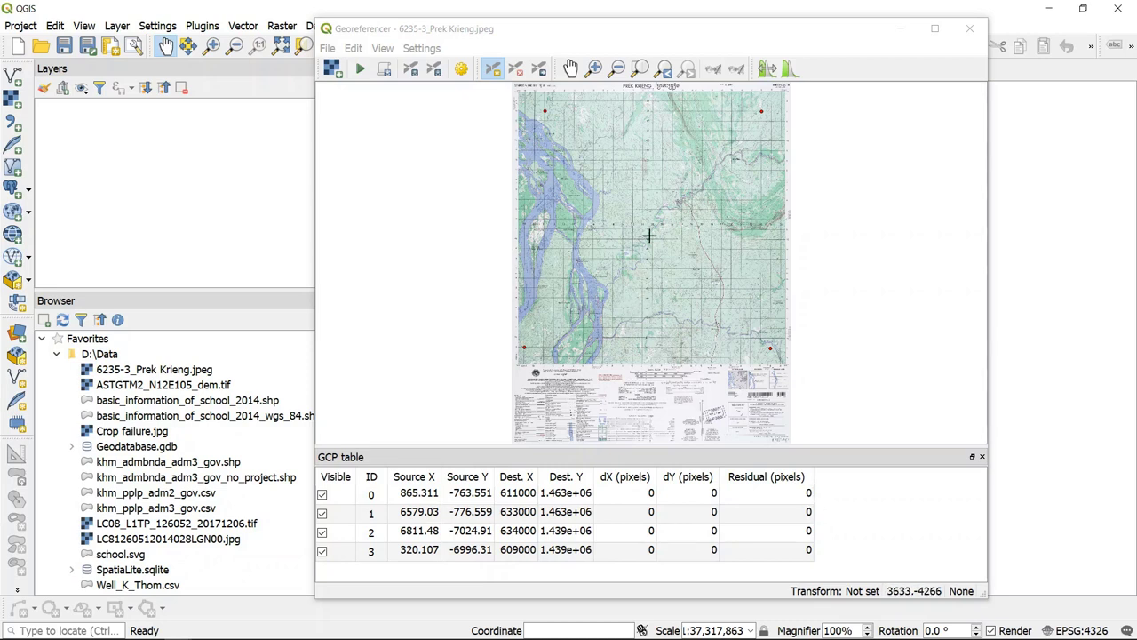
Open the transformation settings and rename the output raster to 6235-3_Prek Krieng_projected.tif.
{"action": "left_click", "coordinate": [421, 48]}
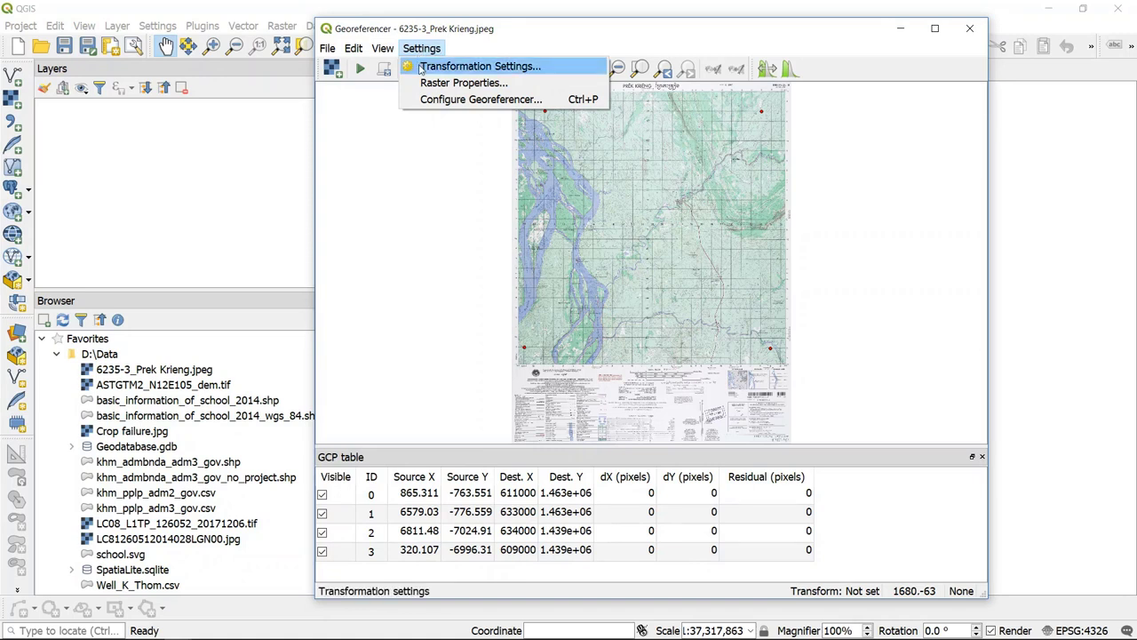
{"action": "left_click", "coordinate": [530, 42]}
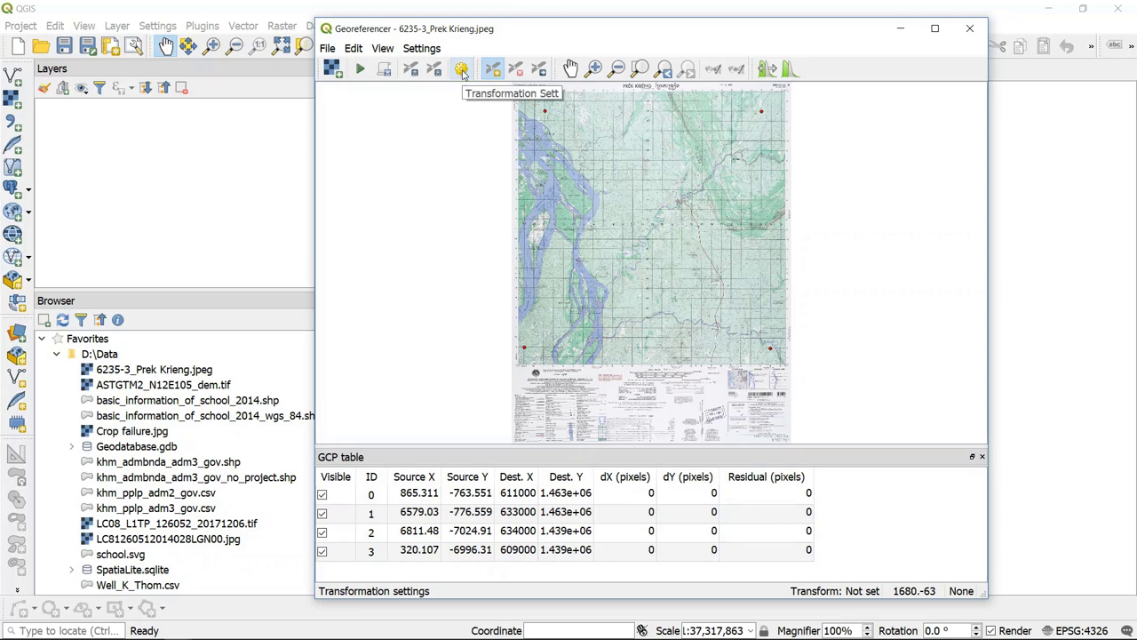
{"action": "left_click", "coordinate": [462, 71]}
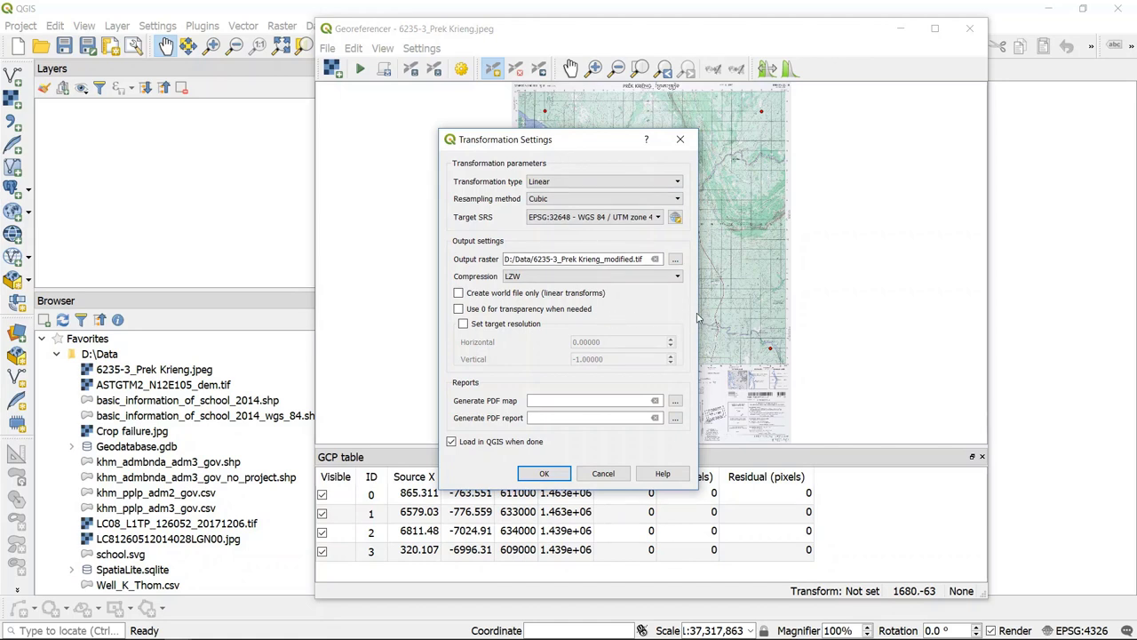
{"action": "left_click_drag", "start_coordinate": [698, 311], "coordinate": [769, 316]}
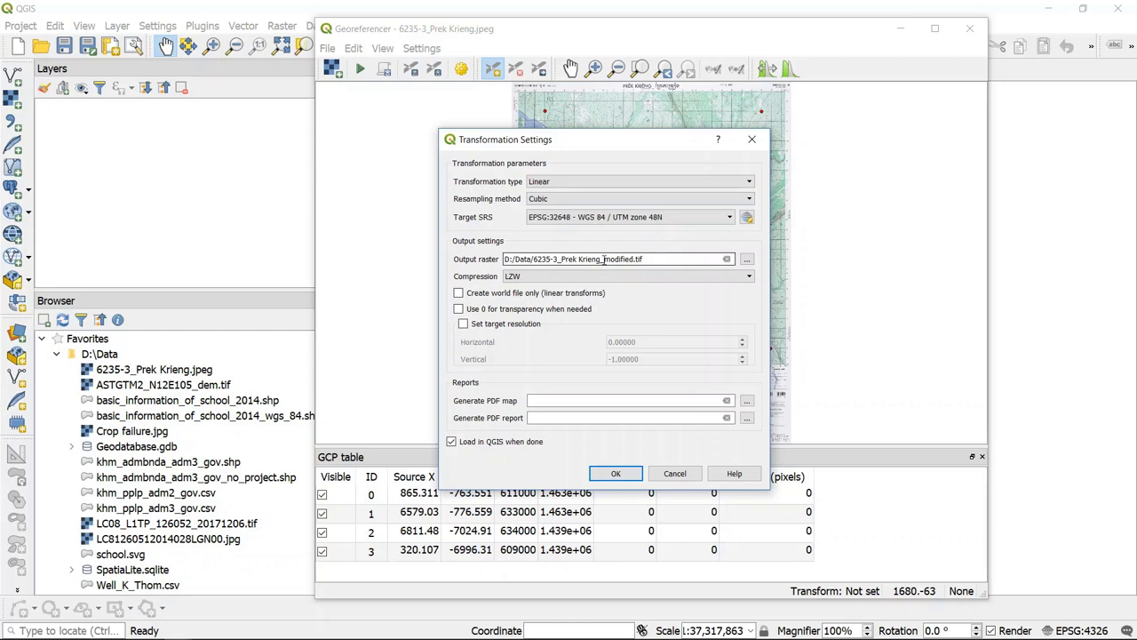
{"action": "left_click_drag", "start_coordinate": [604, 259], "coordinate": [634, 258]}
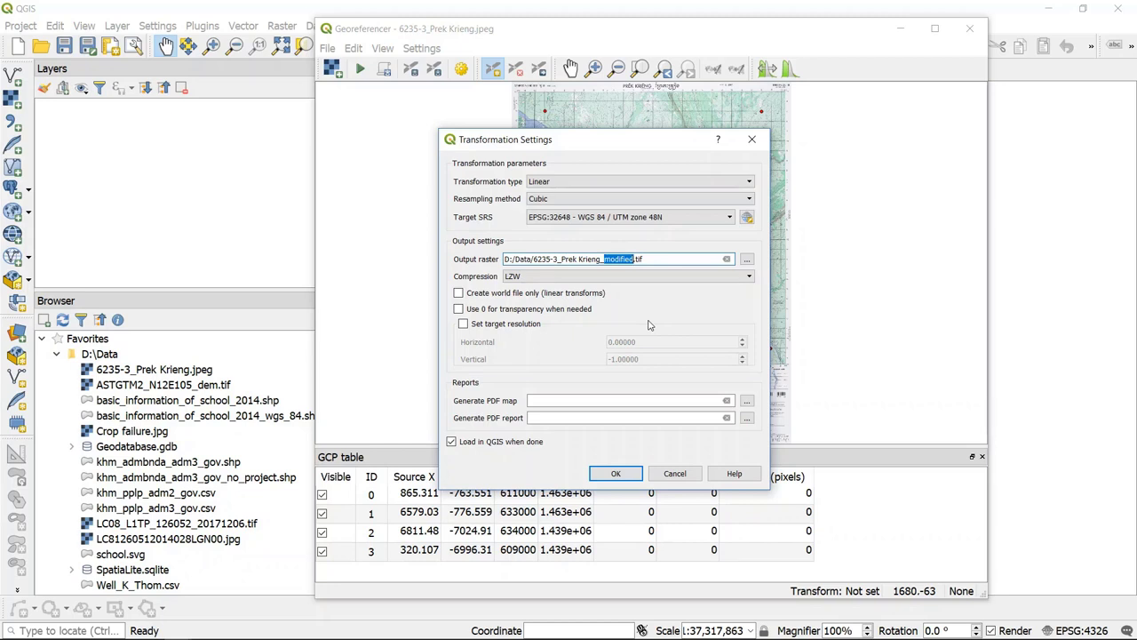
{"action": "key", "text": "BackSpace"}
{"action": "type", "text": "projected"}
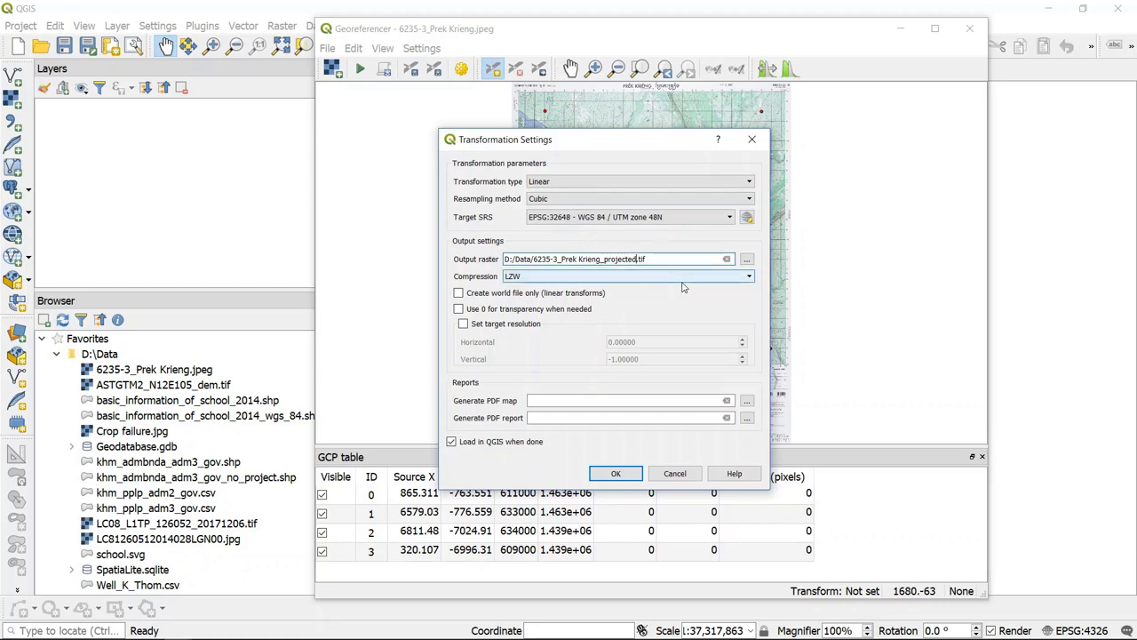
Choose LZW compression and the Linear transformation type, and apply the transformation settings.
{"action": "left_click", "coordinate": [751, 278]}
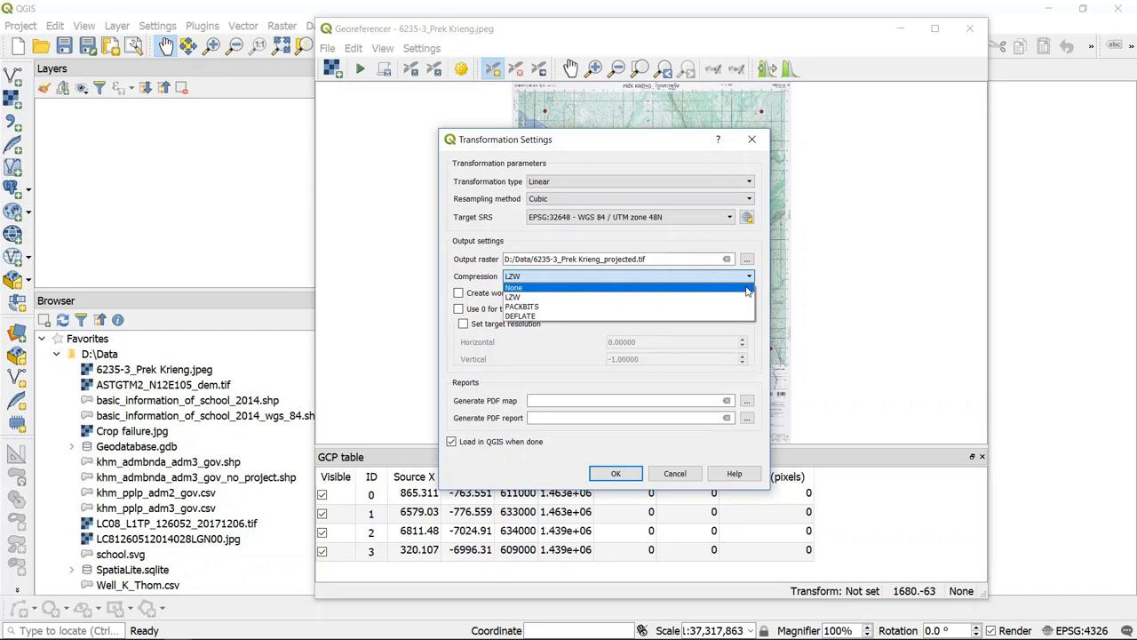
{"action": "left_click", "coordinate": [533, 299]}
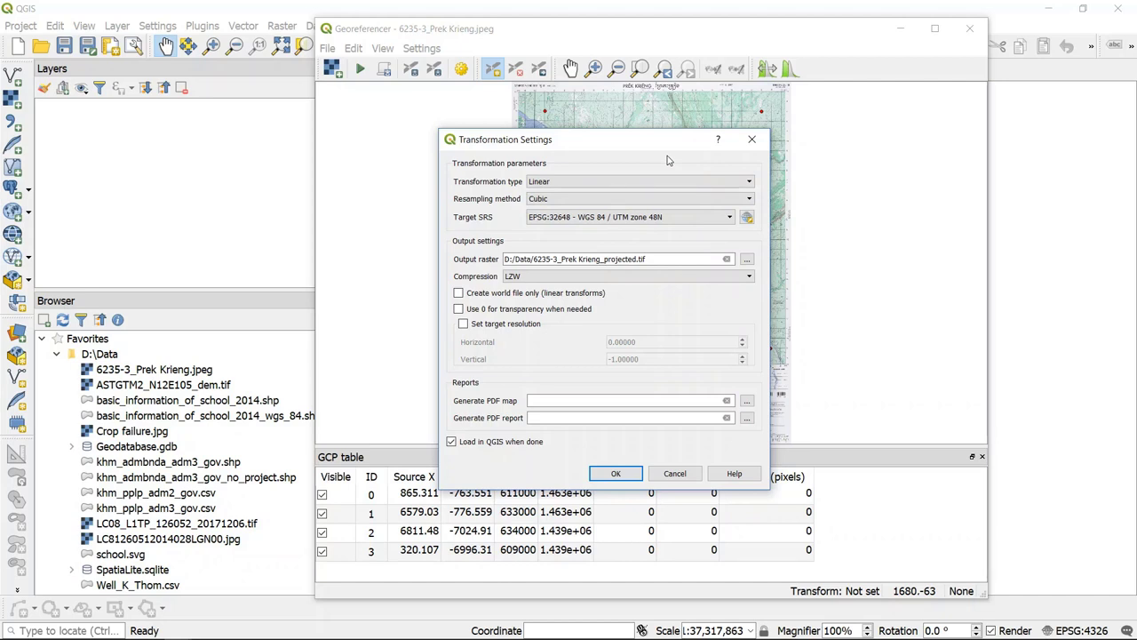
{"action": "left_click", "coordinate": [666, 182]}
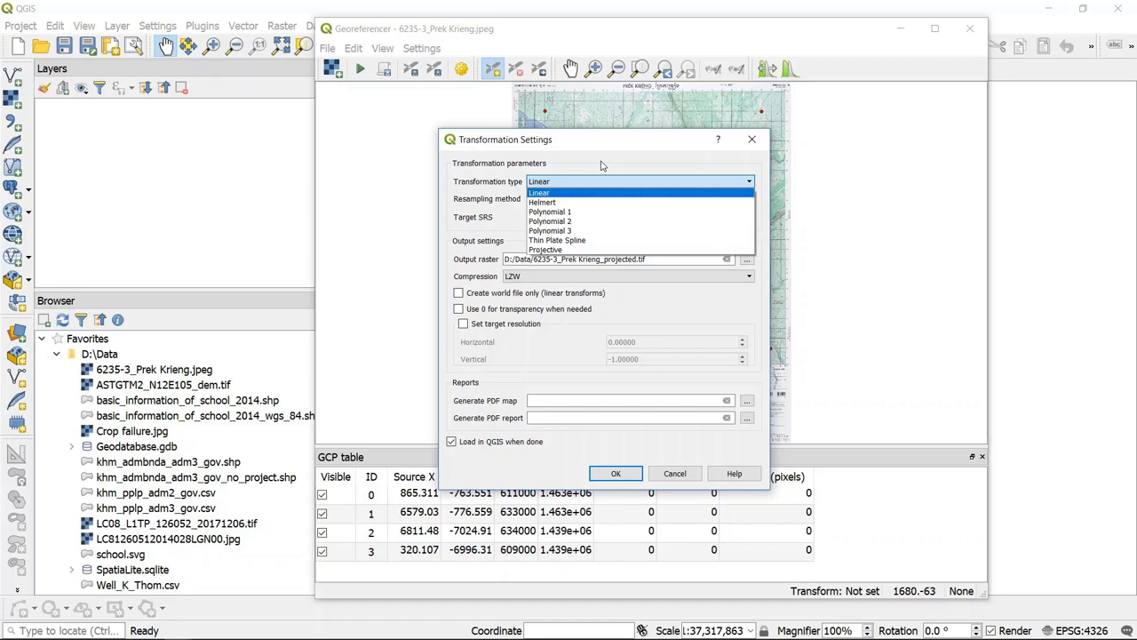
{"action": "left_click", "coordinate": [548, 193]}
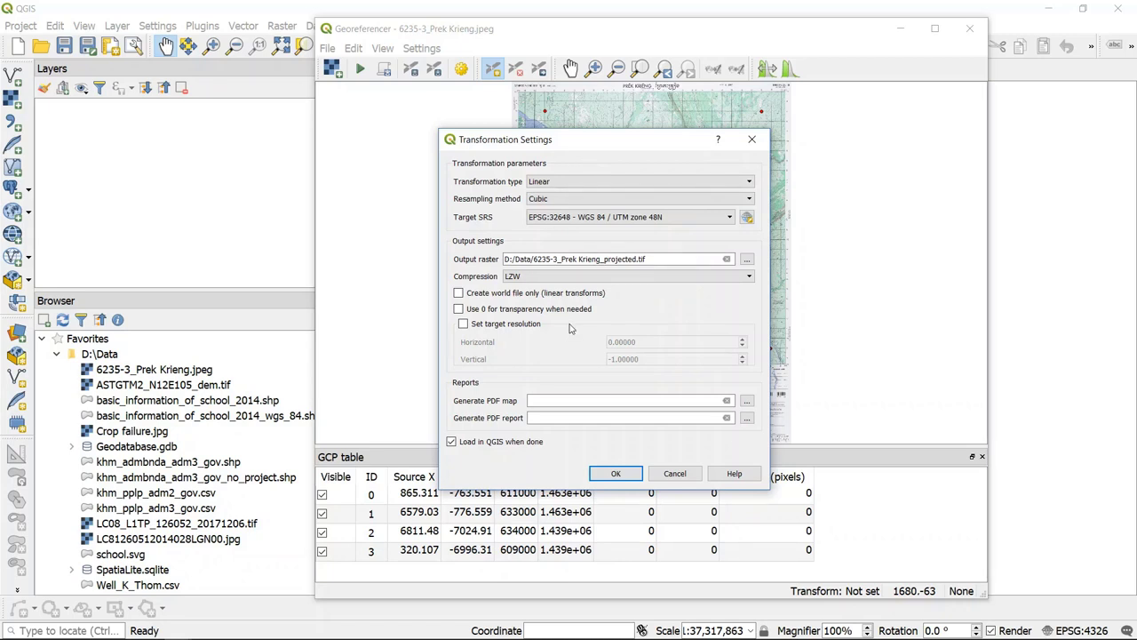
{"action": "left_click", "coordinate": [596, 184]}
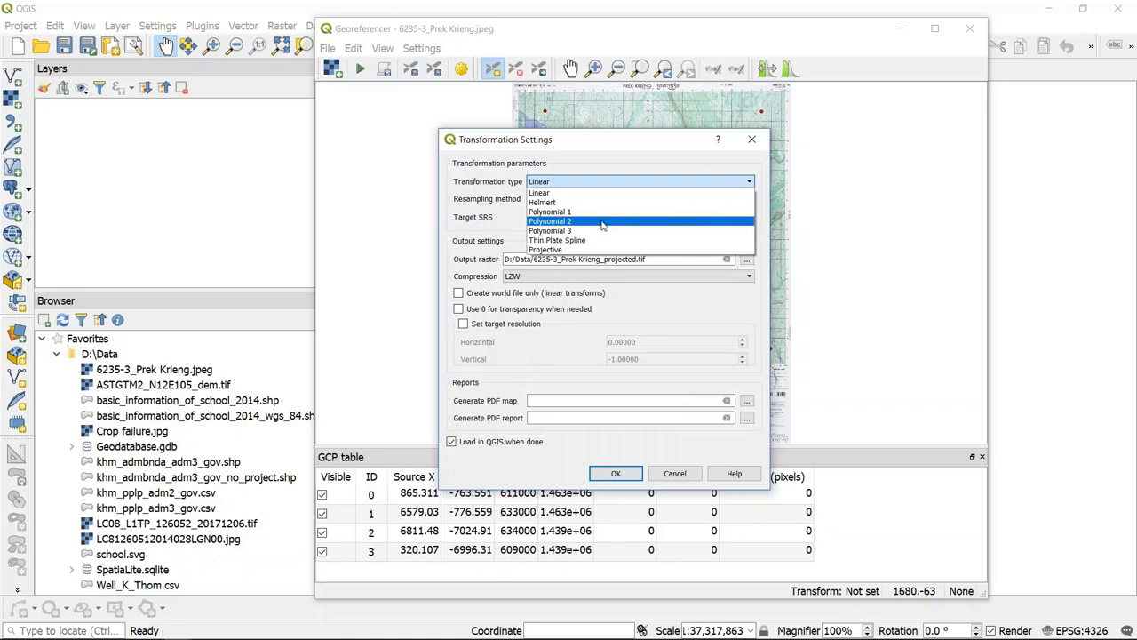
{"action": "left_click", "coordinate": [633, 148]}
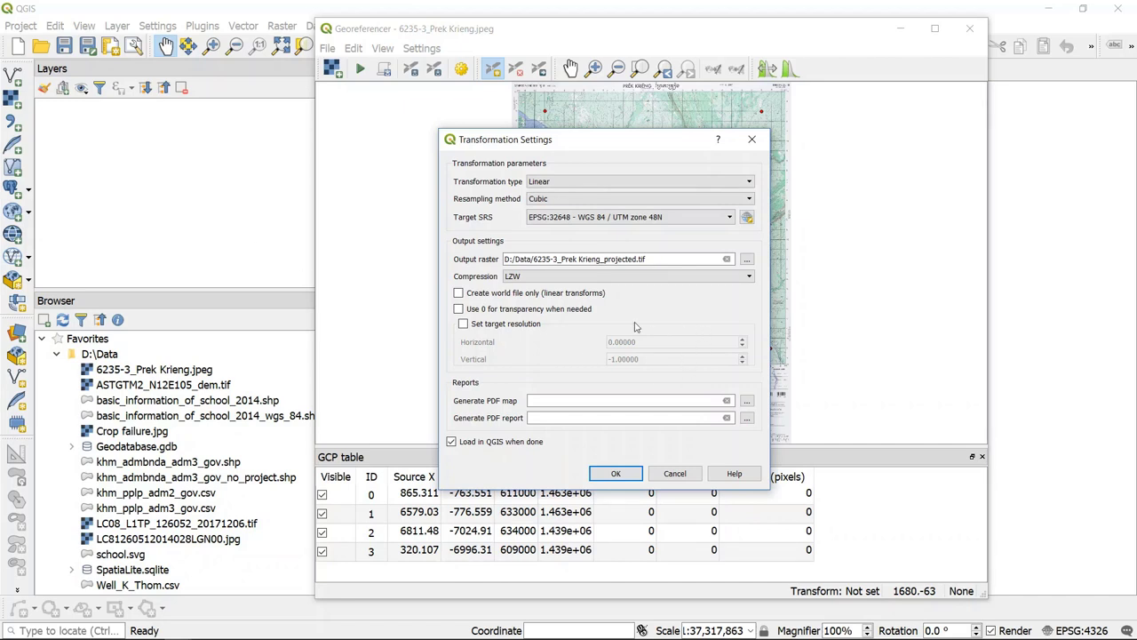
{"action": "left_click", "coordinate": [452, 442]}
{"action": "left_click", "coordinate": [615, 472]}
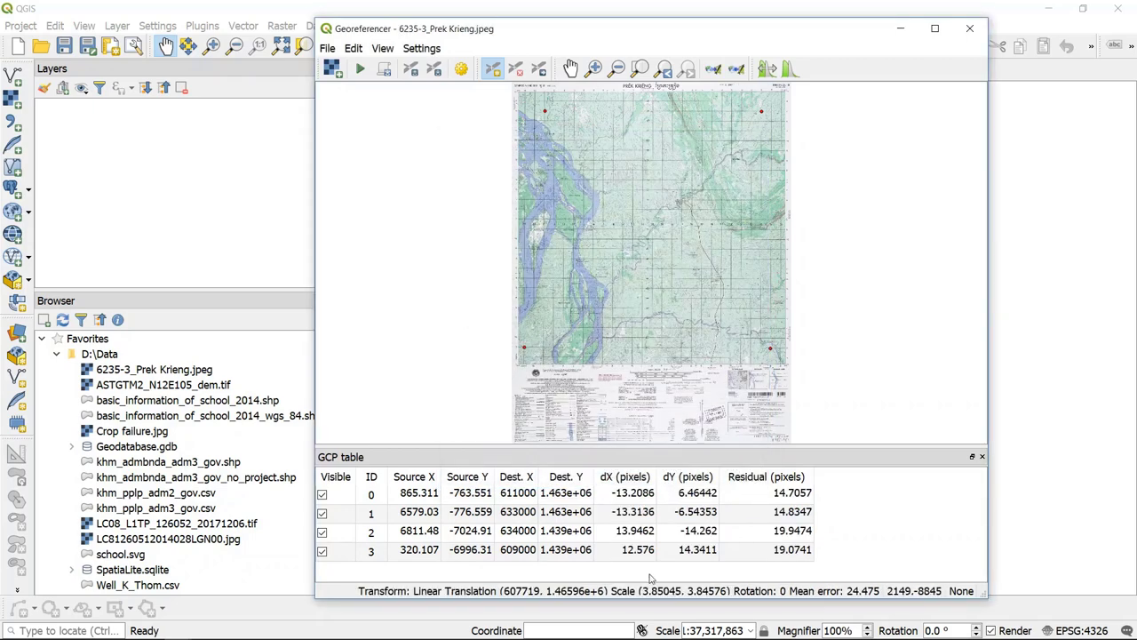